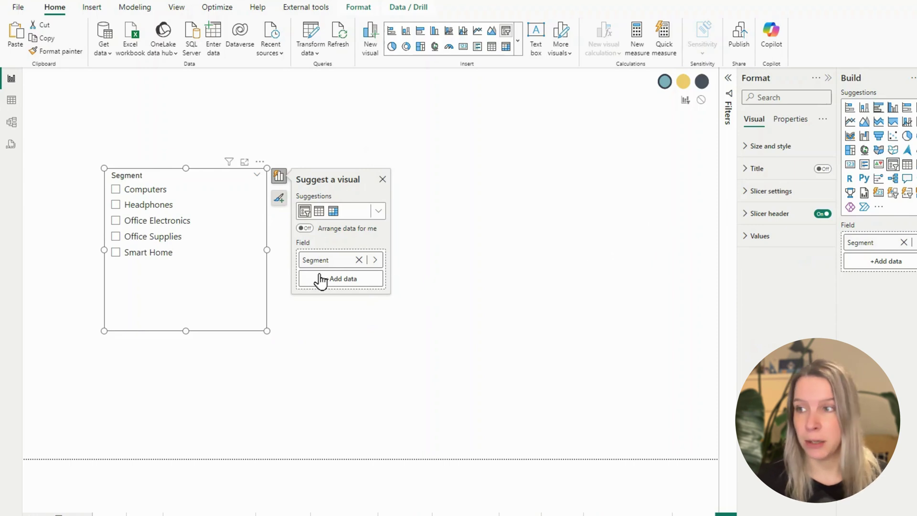
- Shrink the Segment slicer to fit its five items and place it in the upper-left corner of the report page
scroll(240, 293, "up", 1)
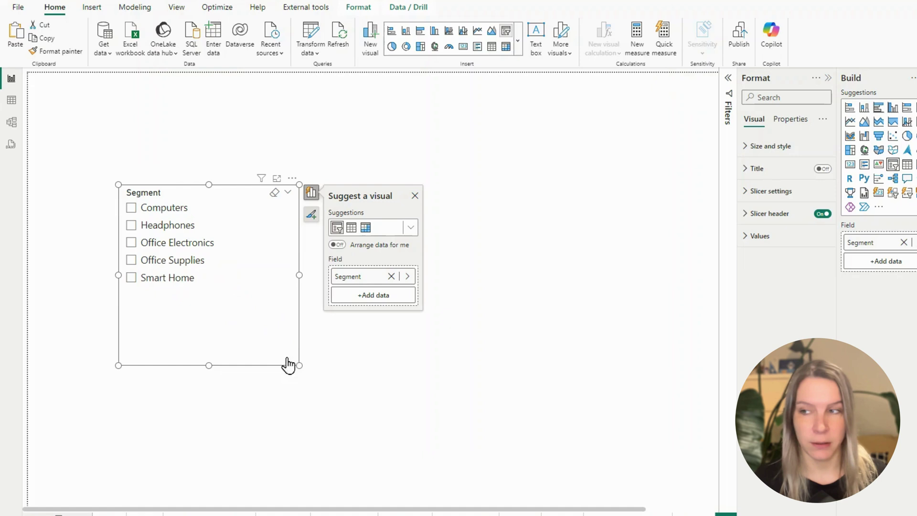
left_click_drag(299, 365, 168, 216)
left_click(317, 306)
left_click(657, 217)
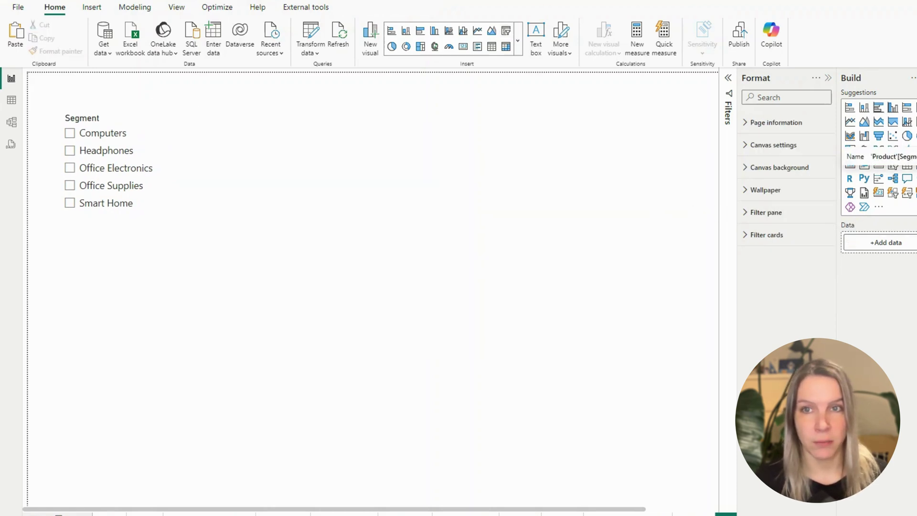
- Build a clustered bar chart below the slicer from the Segment field and the _Profit measure, and widen it
left_click_drag(850, 153, 60, 258)
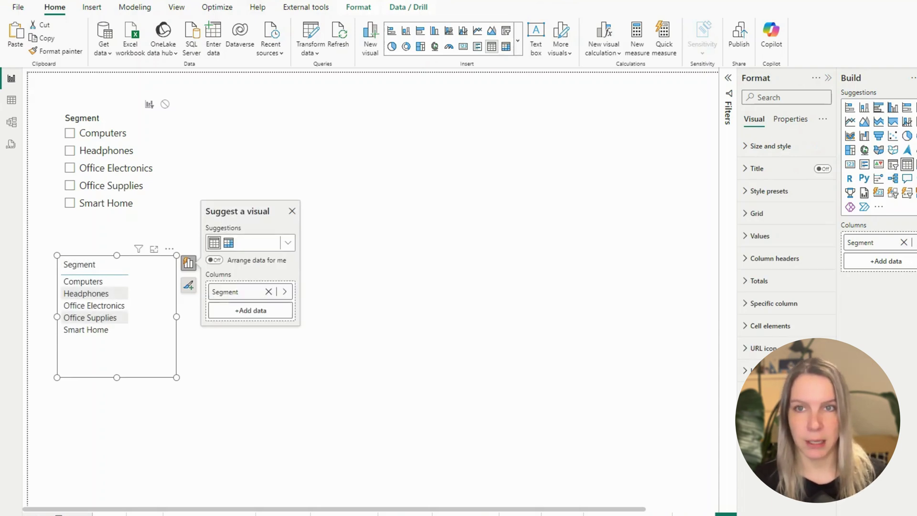
left_click_drag(913, 201, 876, 199)
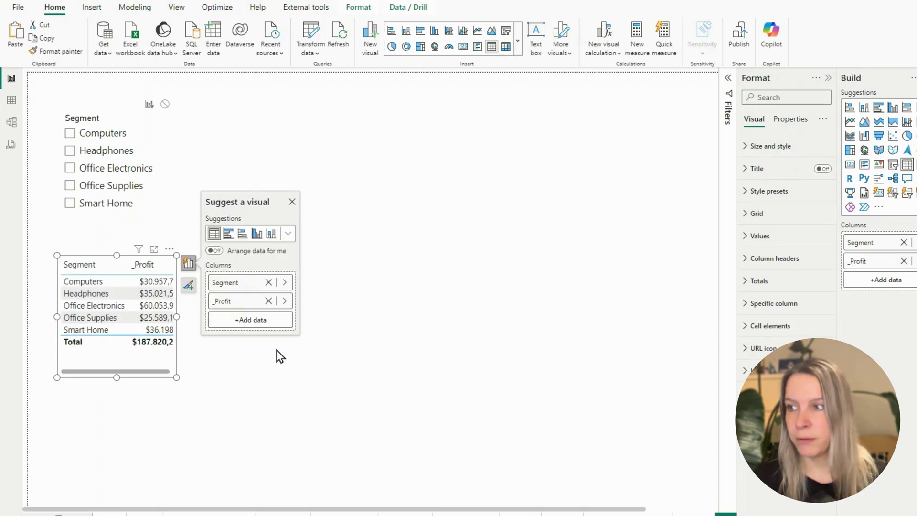
left_click(269, 392)
left_click(268, 380)
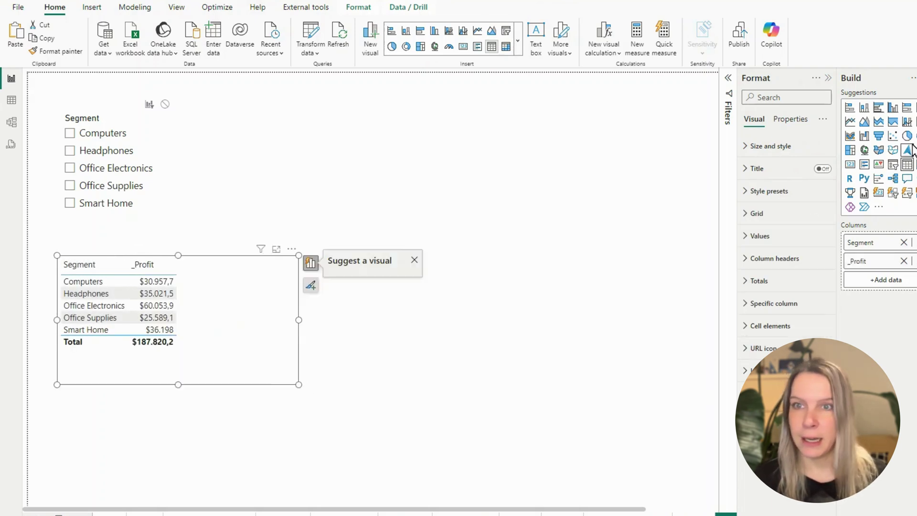
left_click(882, 114)
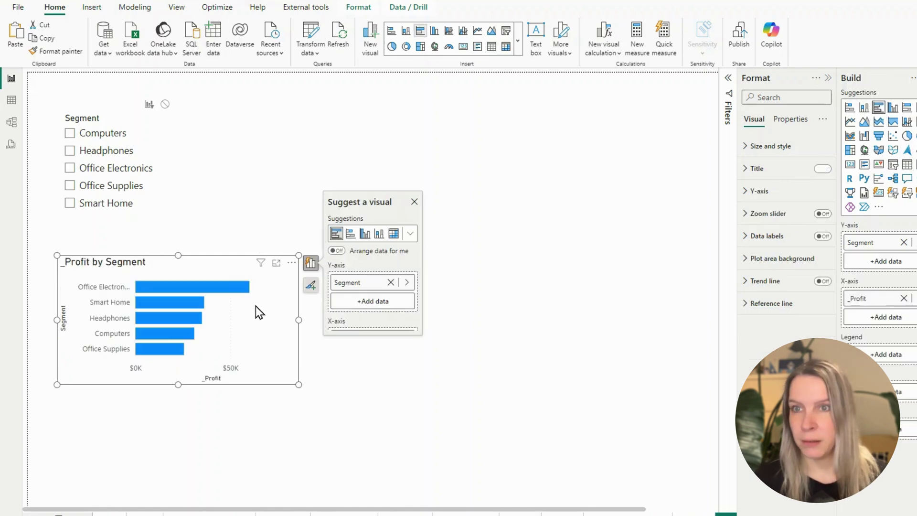
- Place the _Profit by Segment chart beside the slicer and resize it so all five segment bars fit
left_click_drag(351, 248, 382, 164)
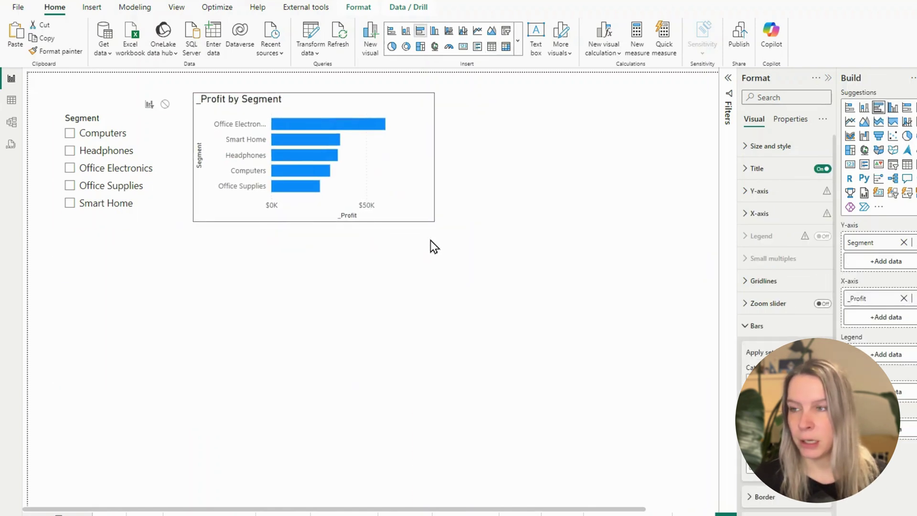
left_click_drag(432, 217, 405, 207)
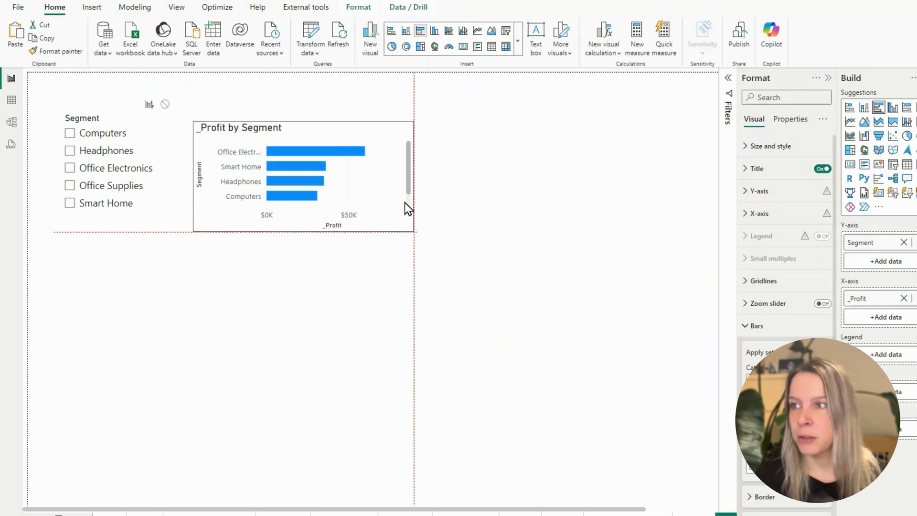
left_click_drag(415, 177, 468, 183)
left_click_drag(426, 210, 426, 191)
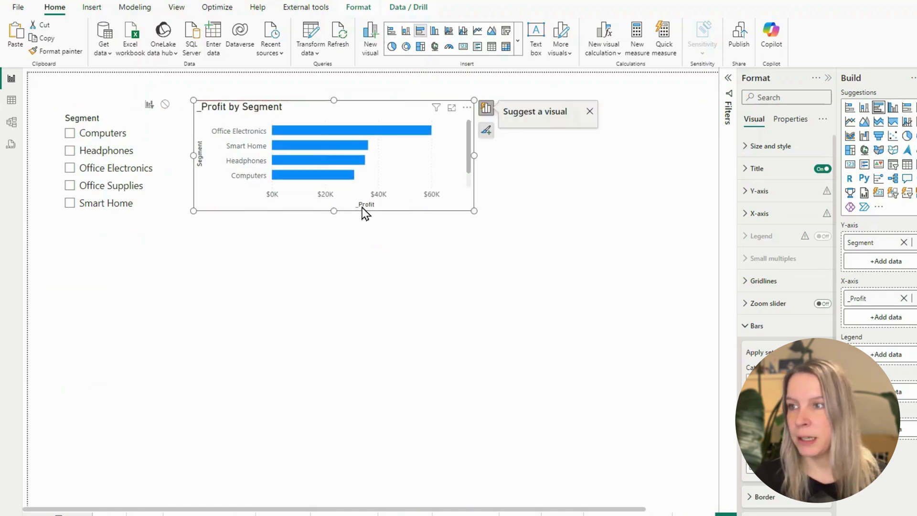
left_click_drag(336, 210, 338, 232)
left_click(338, 250)
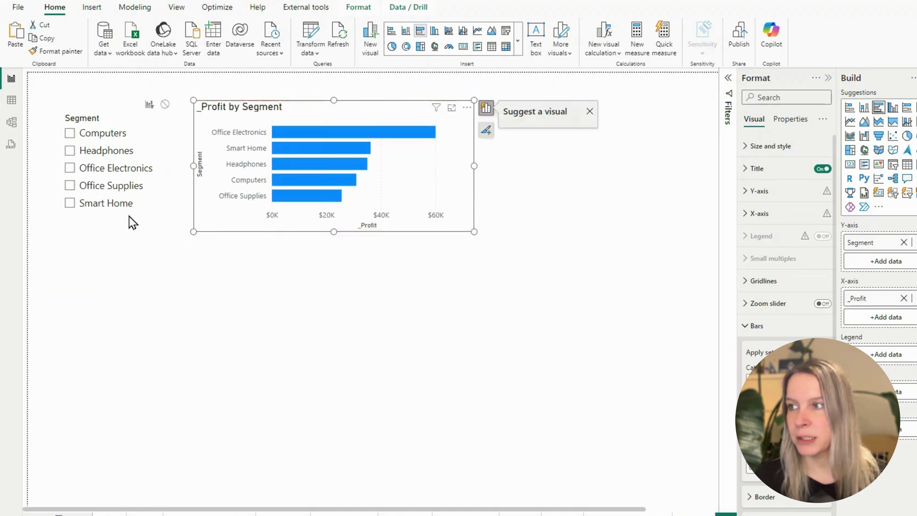
- Test how the slicer filters the chart with single segments and with Headphones and Office Electronics together, then clear the selection
left_click(112, 151)
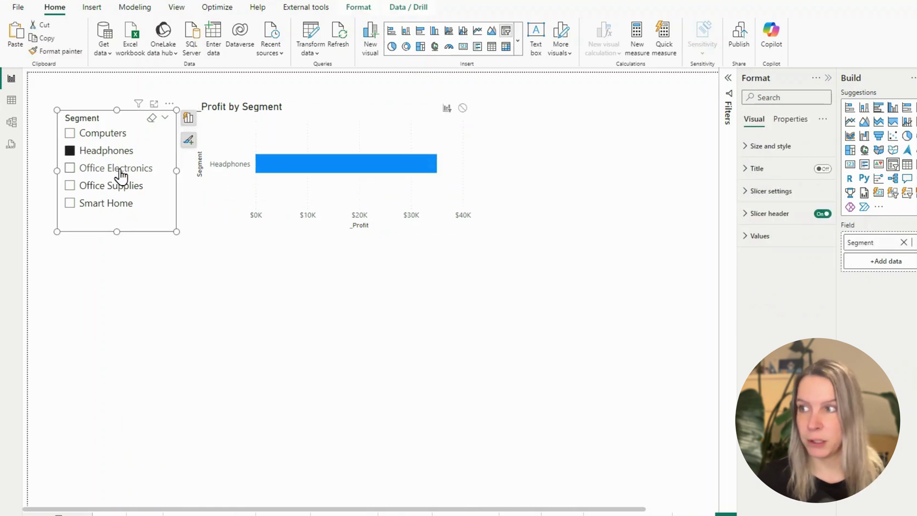
left_click(119, 168)
left_click(118, 190)
left_click(106, 153)
left_click(109, 172, "ctrl")
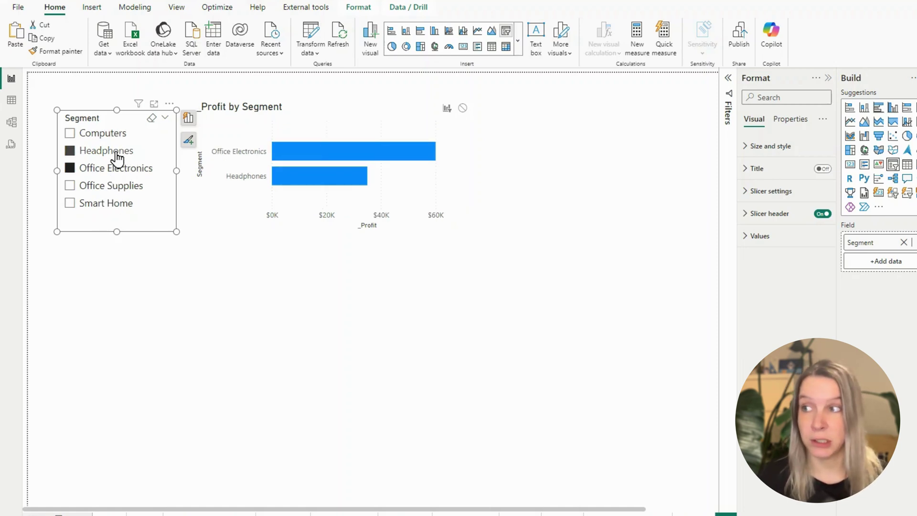
left_click(117, 170)
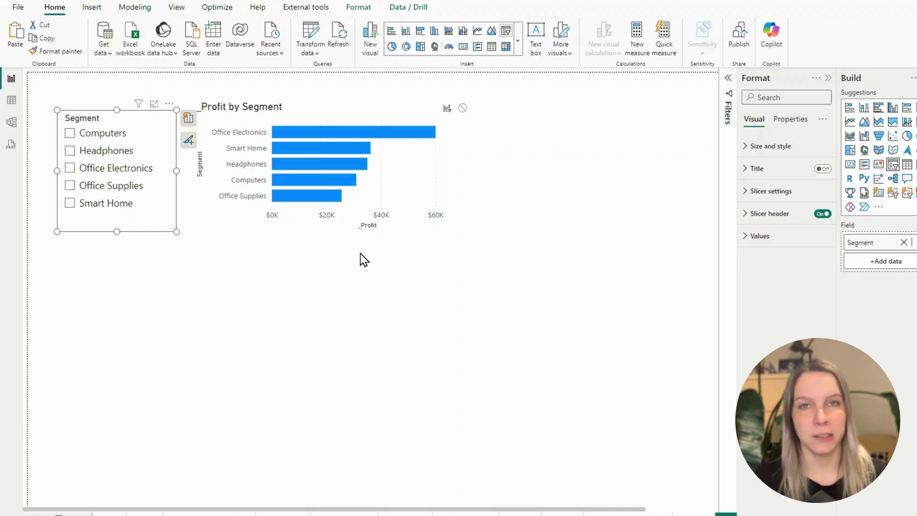
- Set the Segment slicer's interaction with the profit chart to None and try several segments, leaving the slicer cleared
left_click(367, 11)
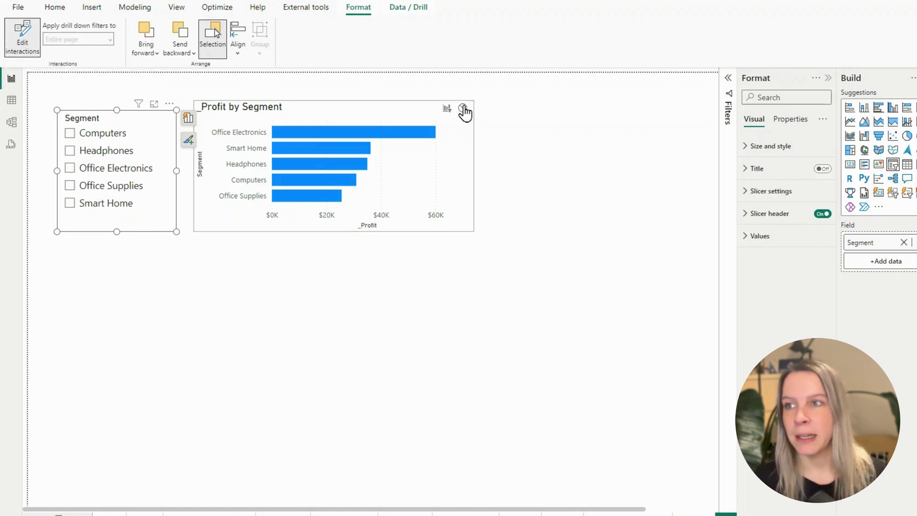
left_click(463, 108)
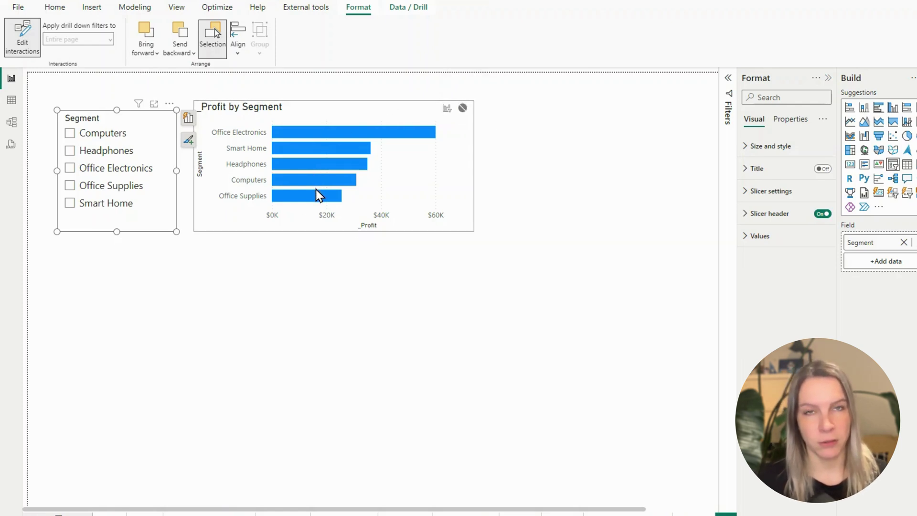
left_click(126, 153)
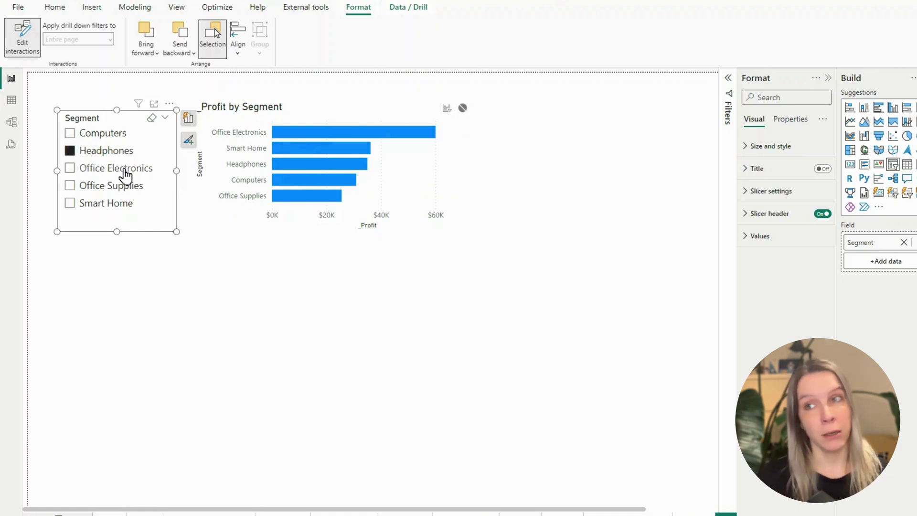
left_click(122, 172)
left_click(114, 187)
left_click(117, 204)
left_click(116, 175)
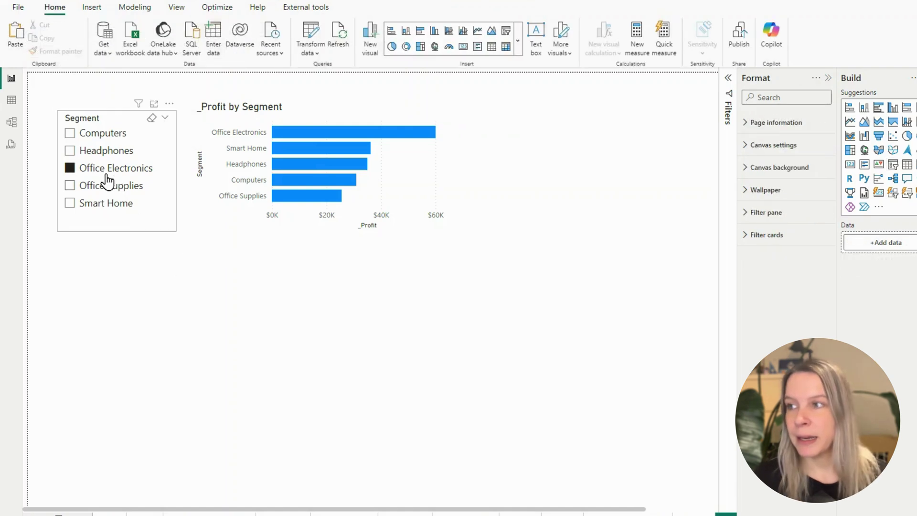
left_click(160, 237)
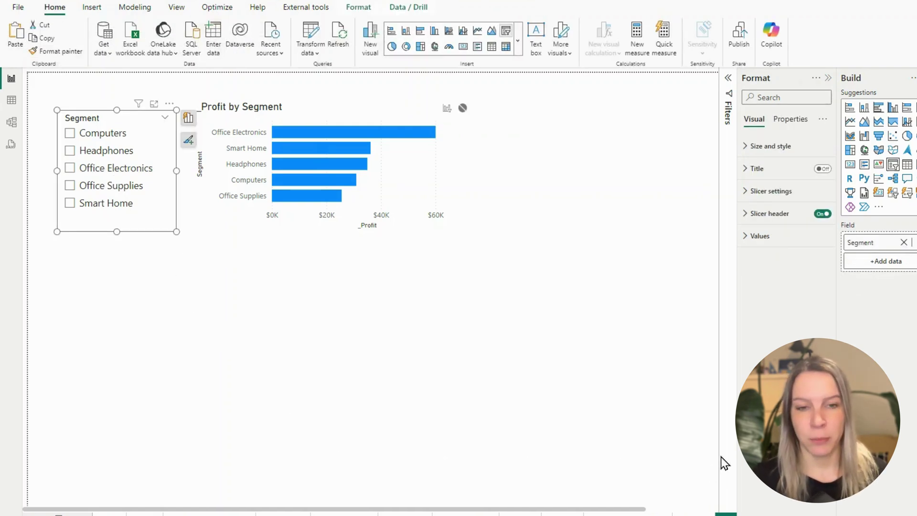
- Create the calculated table Highlight Category Tabel = VALUES(Product[Segment]) and open its data
left_click(478, 394)
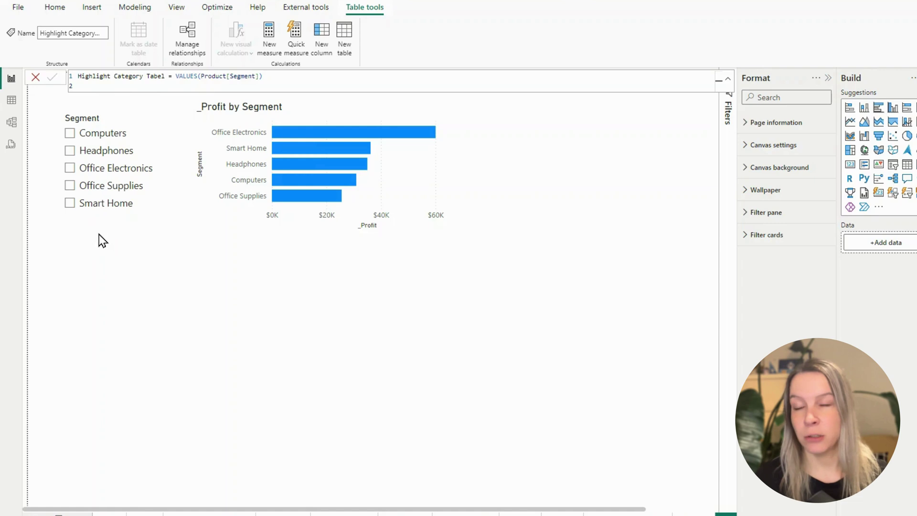
left_click(14, 100)
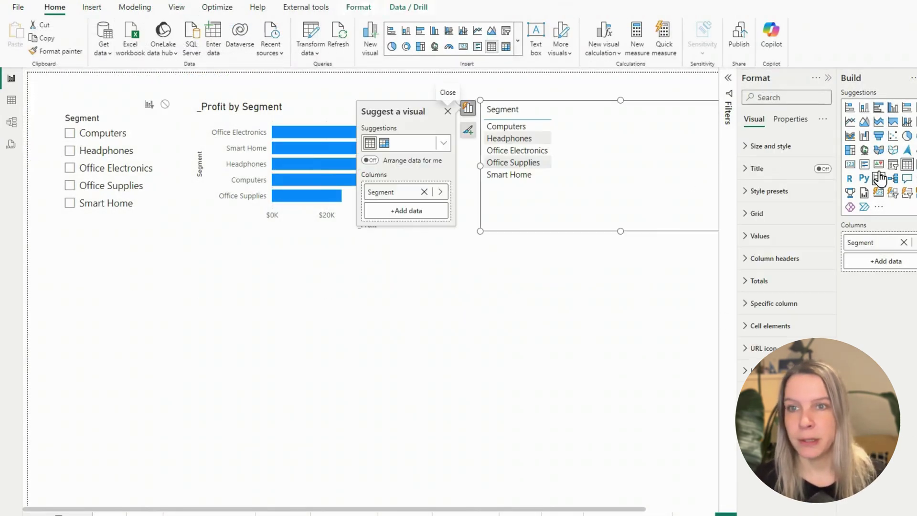
- Convert the new table's Segment visual into a slicer, narrow it and place it directly below the first slicer
left_click(894, 167)
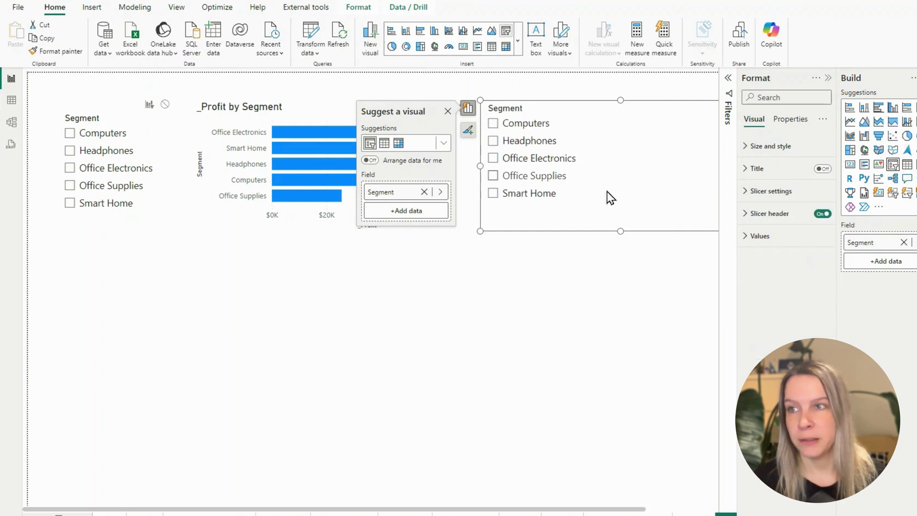
left_click_drag(607, 196, 203, 340)
left_click_drag(338, 321, 176, 327)
left_click(99, 324)
left_click(100, 297)
left_click(101, 317)
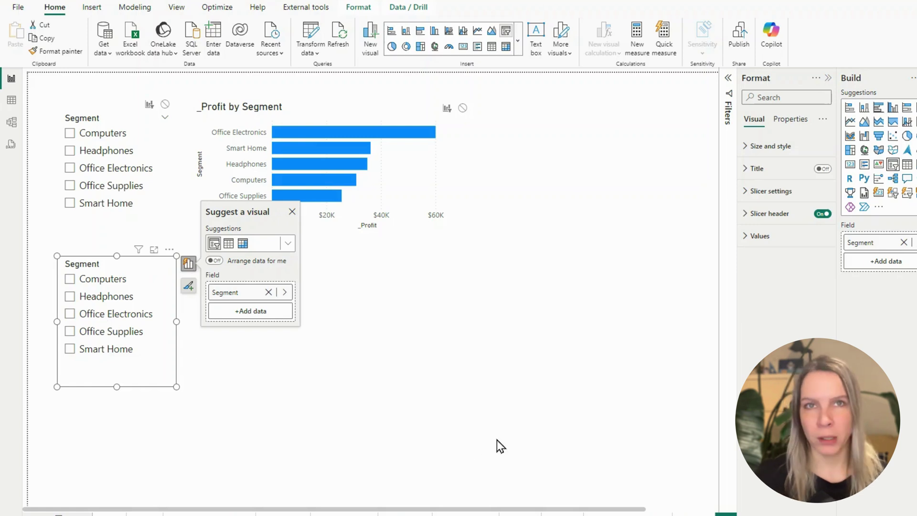
left_click(610, 456)
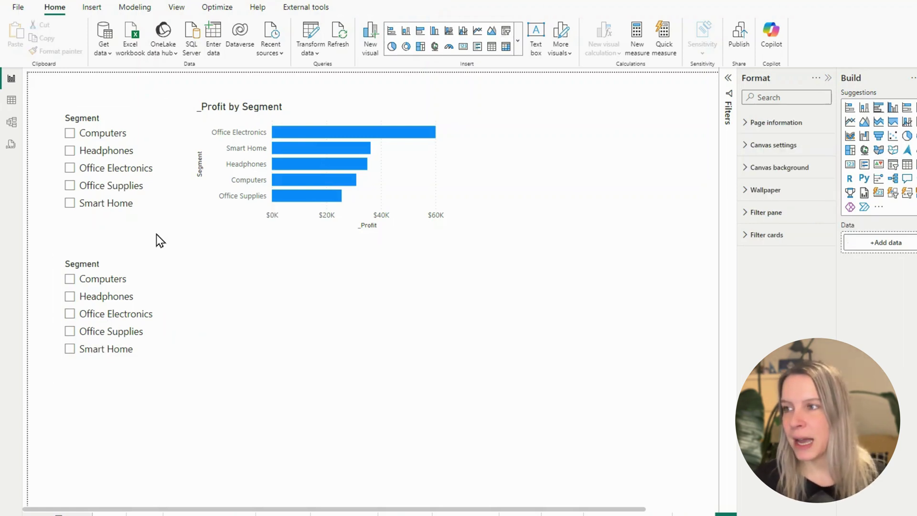
- Show the slicer syncing options and assign the upper Segment slicer to the sync group Highlight
left_click(177, 8)
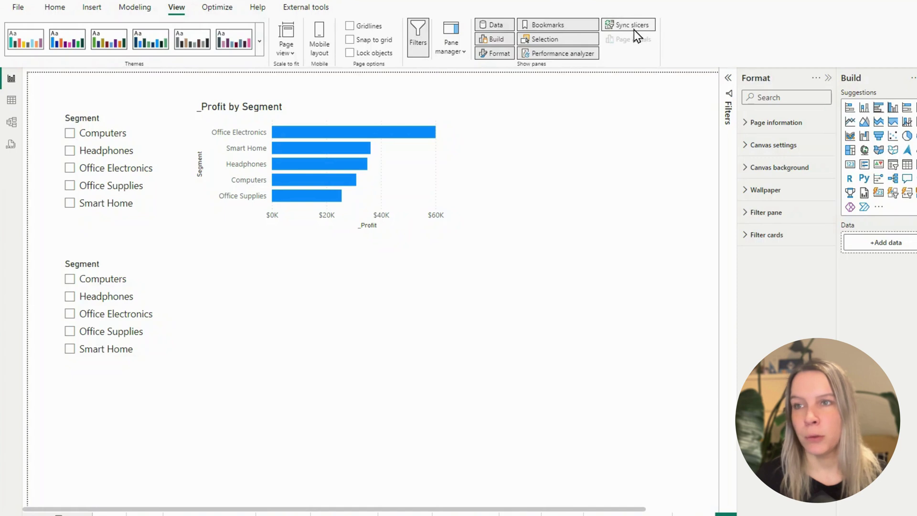
left_click(628, 25)
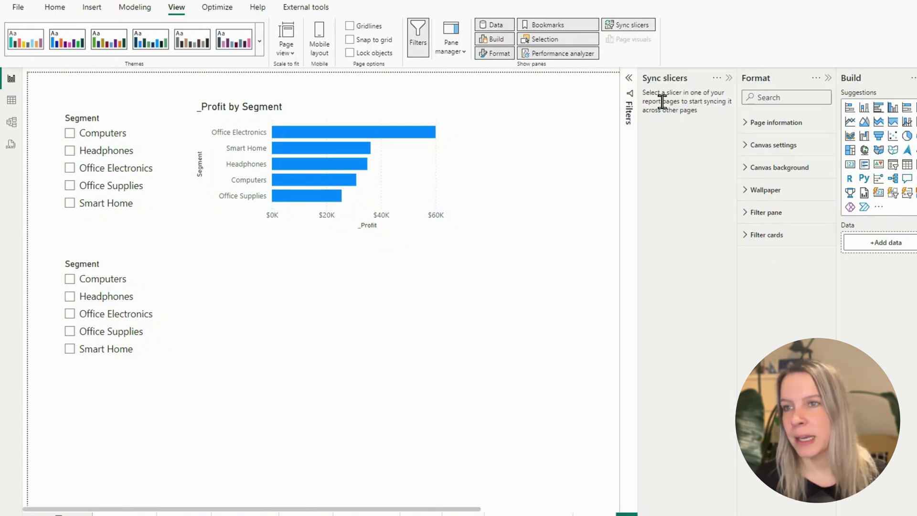
left_click(134, 356)
left_click(162, 221)
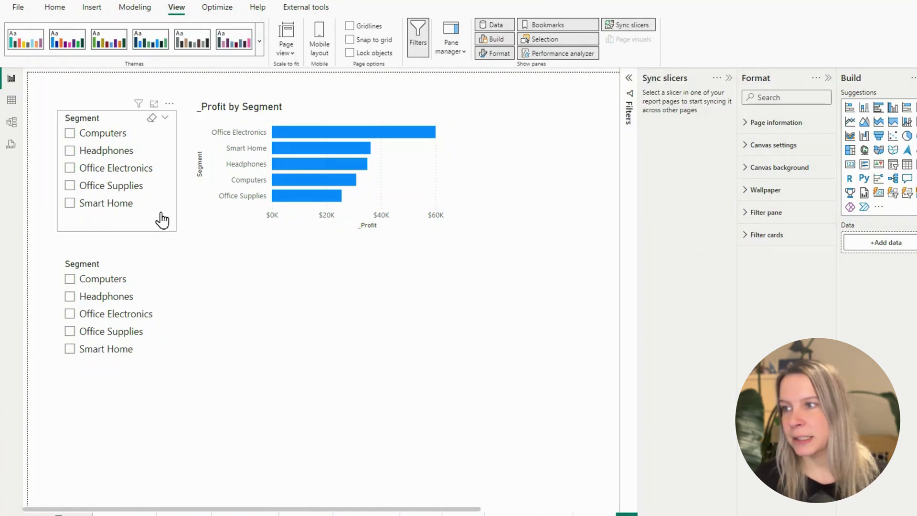
left_click(678, 324)
type("Highlight")
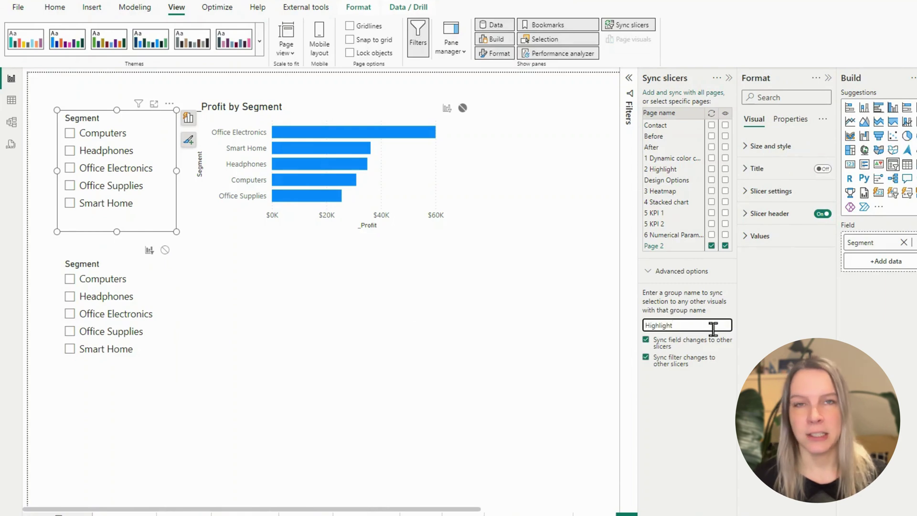
- Copy the group name Highlight from the upper slicer and assign the lower Segment slicer to the same sync group
double_click(659, 325)
key("ctrl+c")
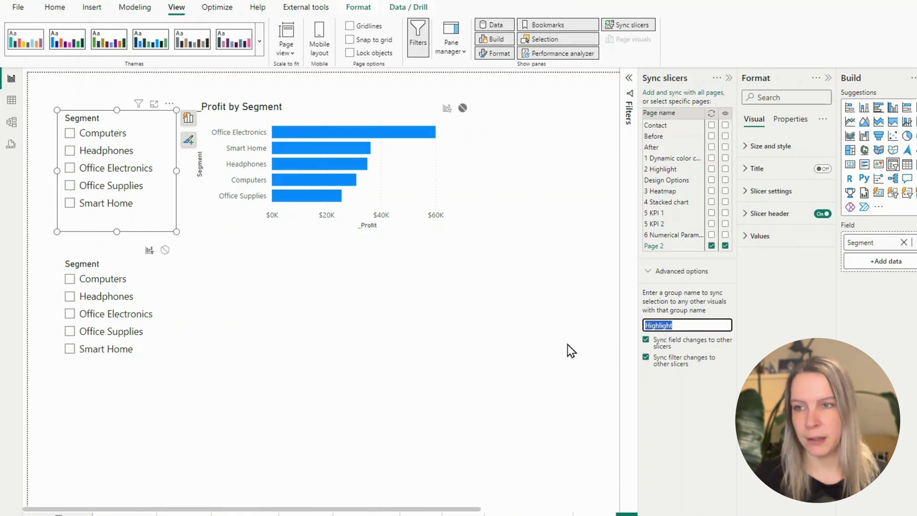
left_click(175, 291)
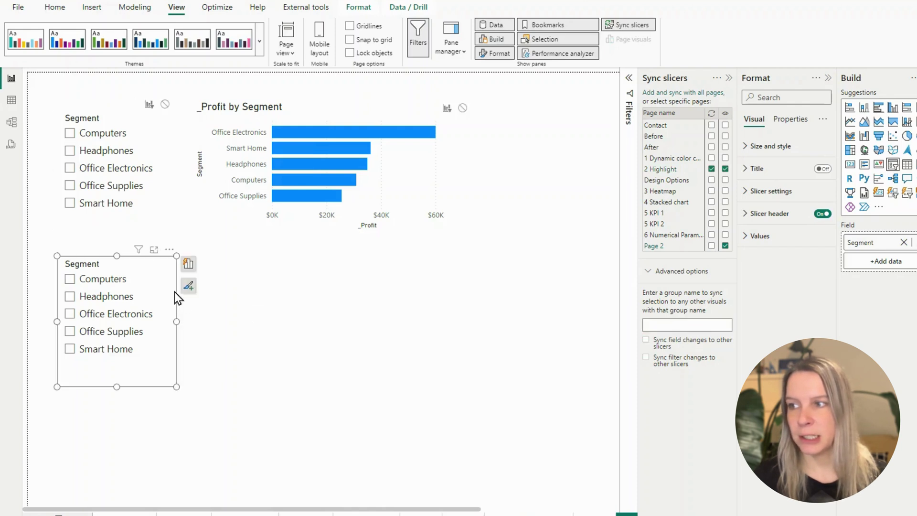
left_click(668, 324)
key("ctrl+v")
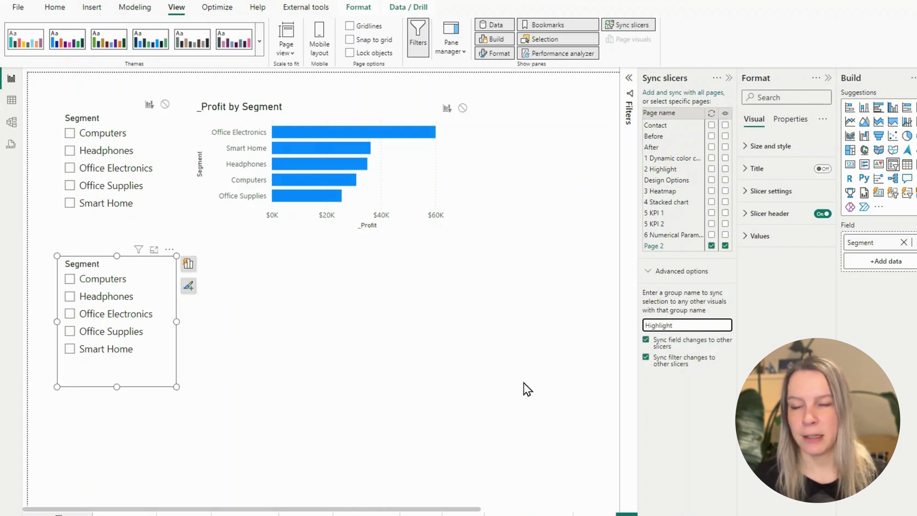
left_click(523, 382)
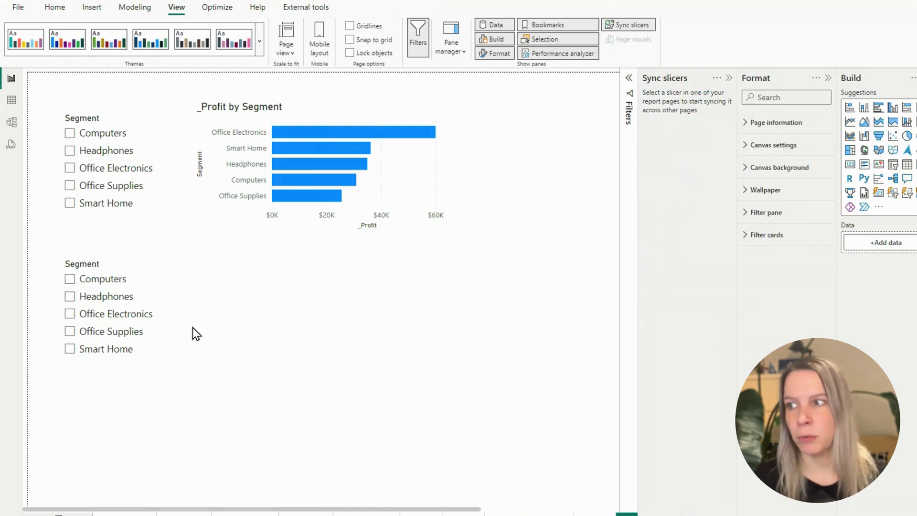
- Test the slicer sync by choosing Office Electronics and Smart Home in the lower slicer and Office Supplies in the upper one
left_click(124, 315)
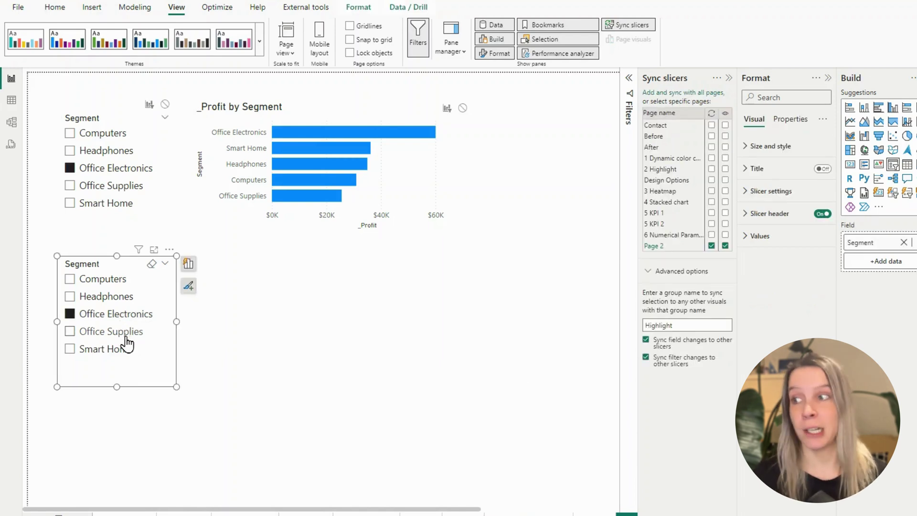
left_click(125, 333)
left_click(125, 318)
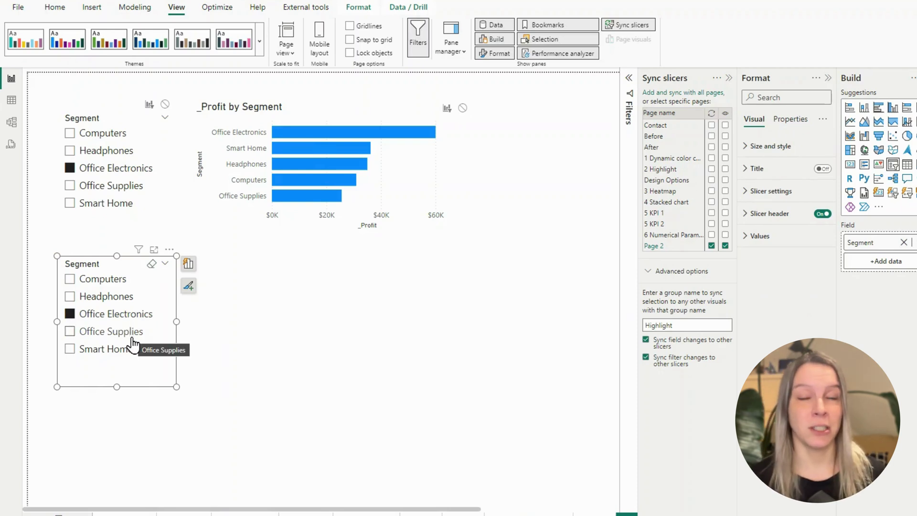
left_click(118, 215)
left_click(111, 186)
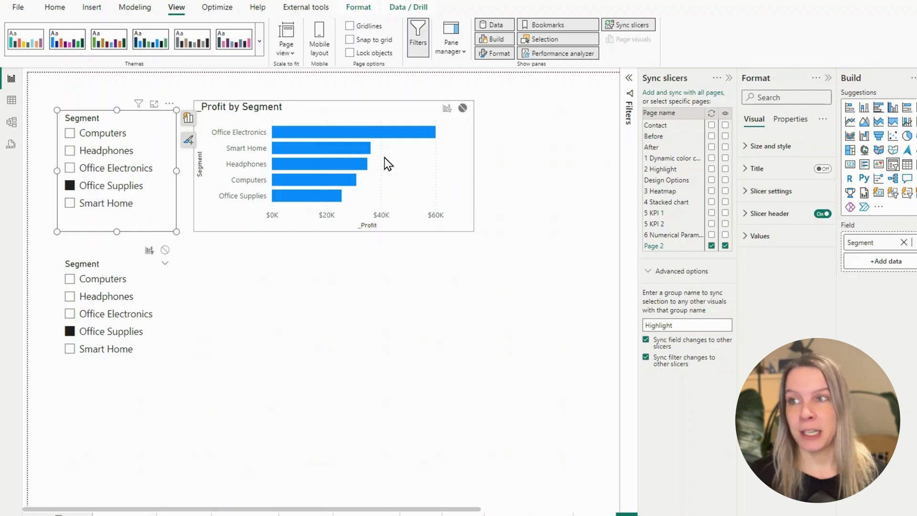
left_click(158, 351)
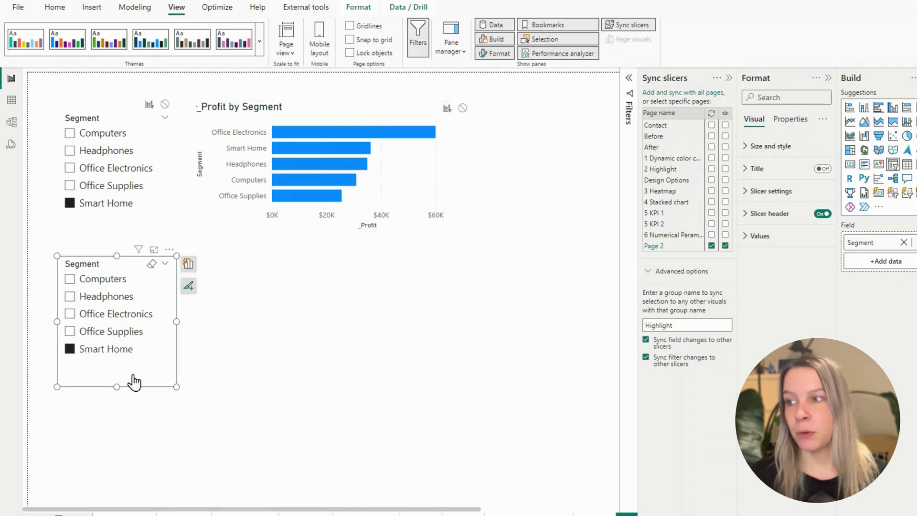
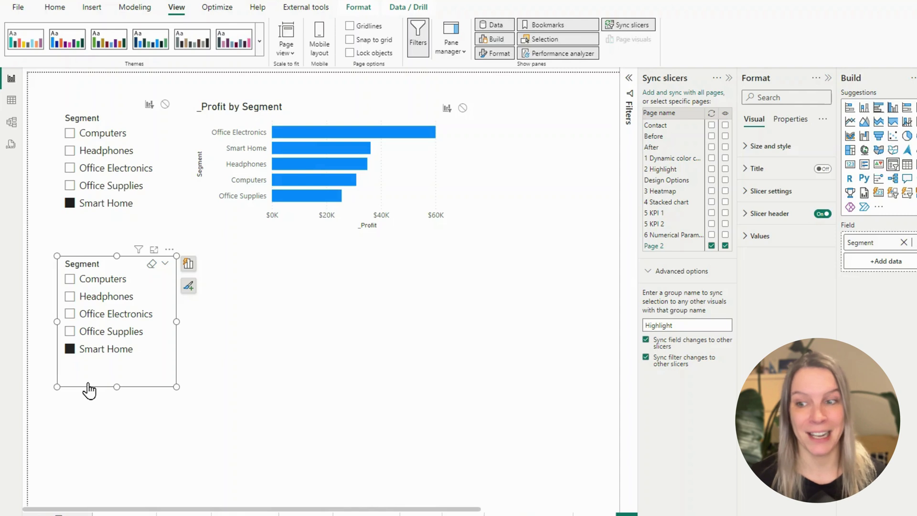
- Review the DAX formula of the Highlight Category measure at a larger text size and close it unchanged
left_click(371, 404)
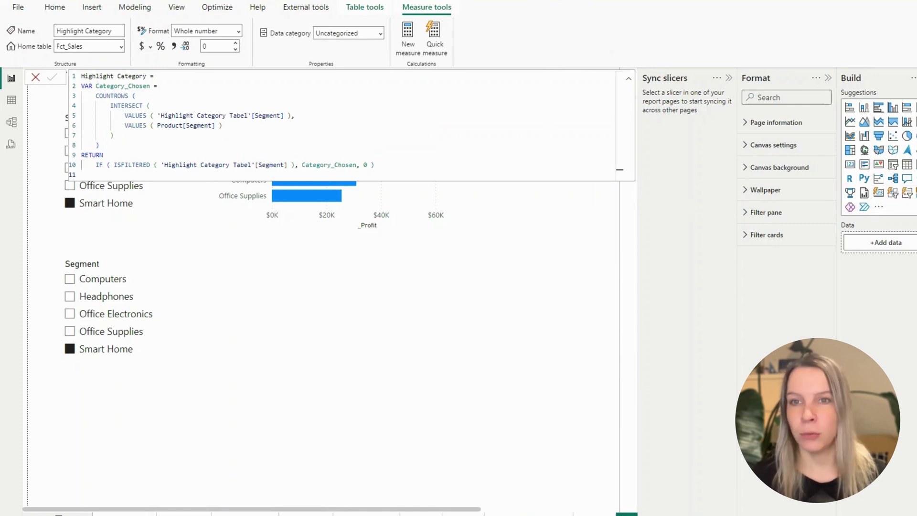
scroll(368, 142, "up", 5)
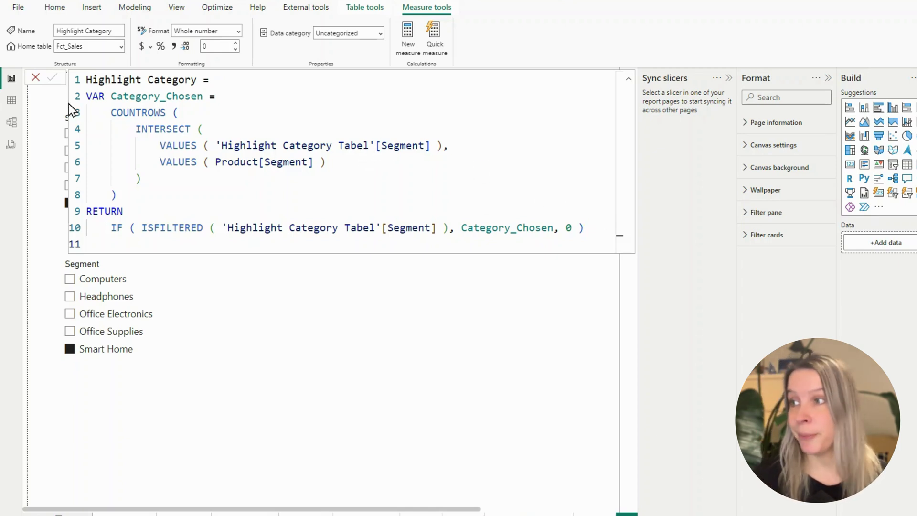
left_click(35, 78)
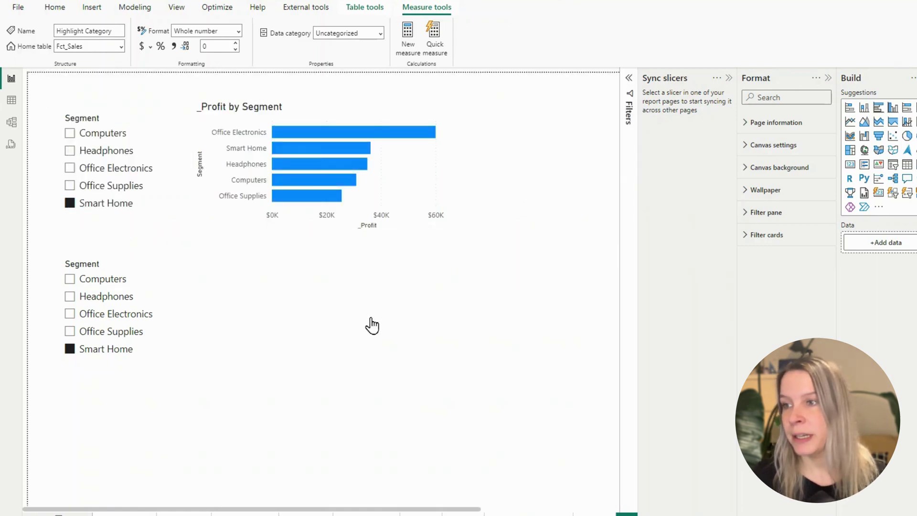
- Show the Highlight Category measure in a card below the chart and test it with several lower slicer selections, ending with only Office Electronics
left_click_drag(535, 209, 314, 372)
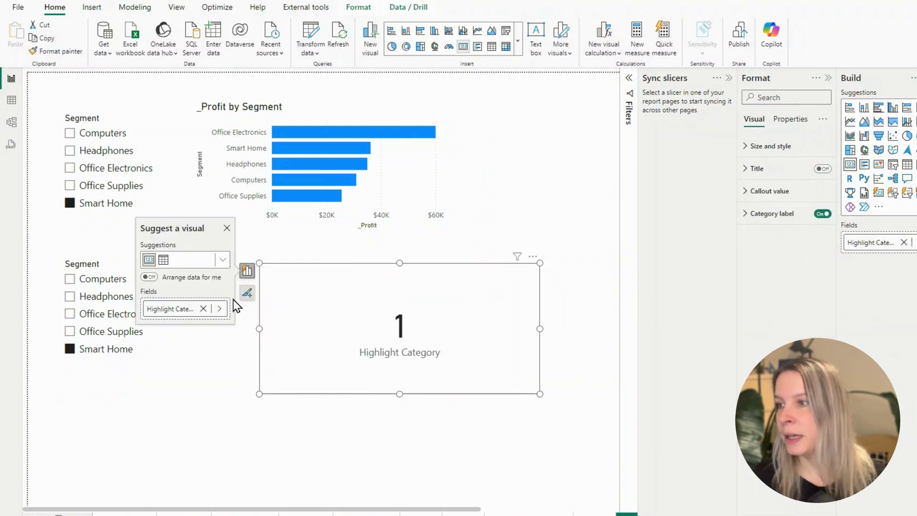
left_click(93, 313)
left_click(100, 335, "ctrl")
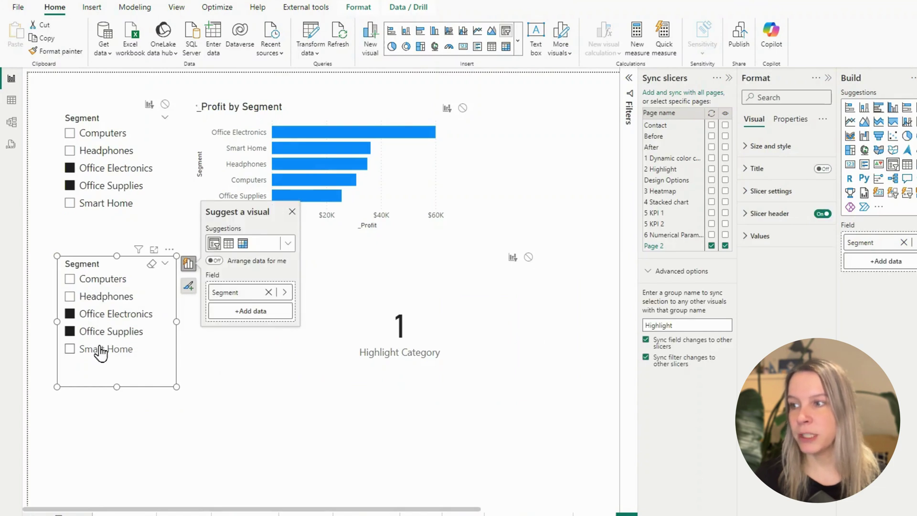
left_click(101, 350, "ctrl")
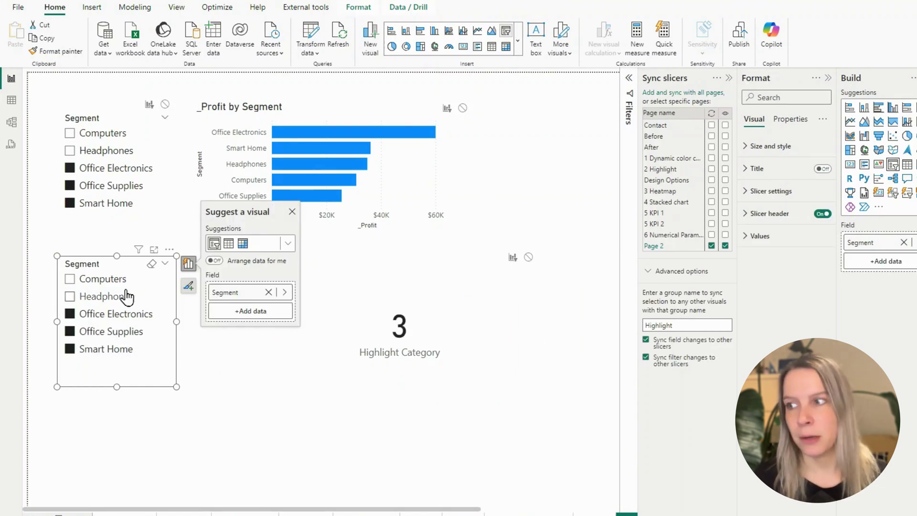
left_click(98, 313)
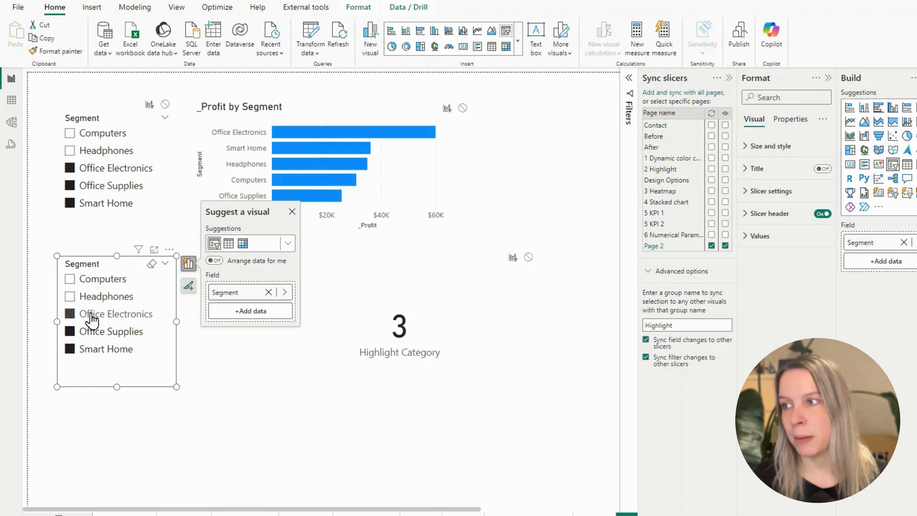
left_click(358, 440)
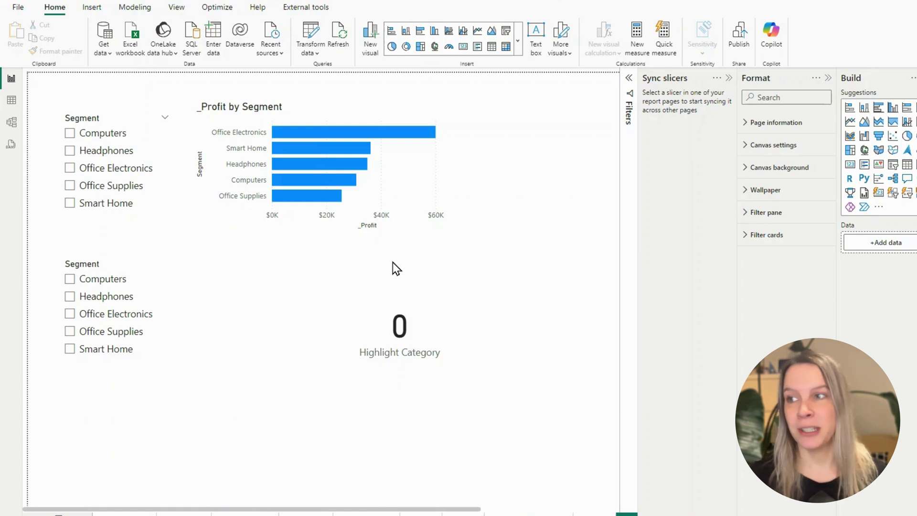
left_click(103, 314)
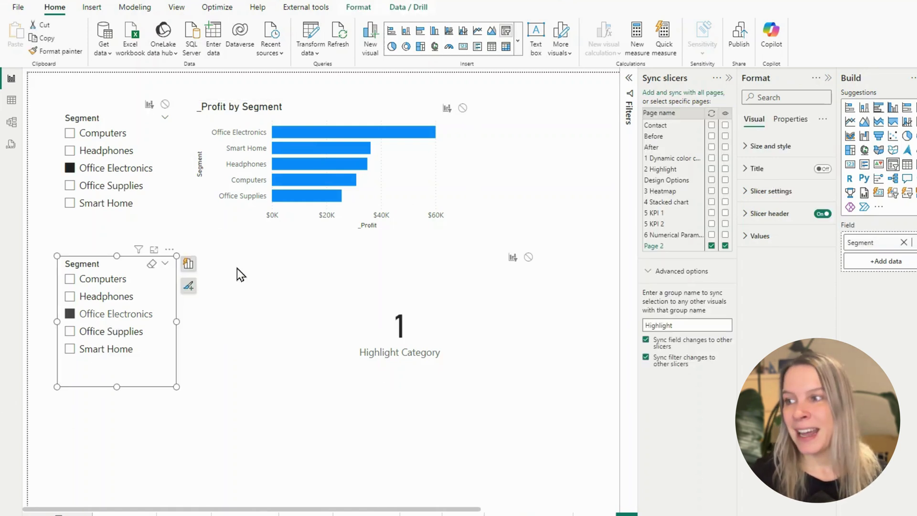
- Select the bar chart and examine the condition, Color[HEXA] result and "#e6e6e6" fallback in the Hexa_Highlight_Category measure
left_click(431, 225)
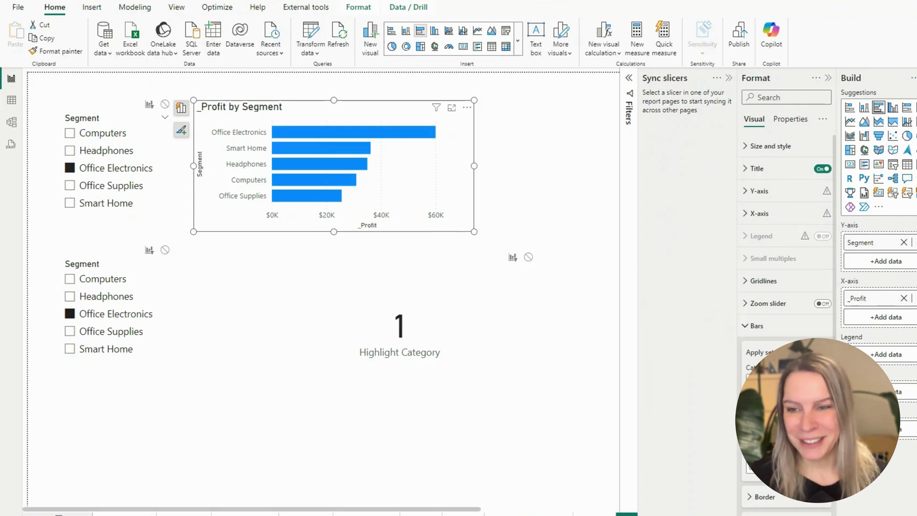
scroll(788, 302, "down", 3)
scroll(793, 301, "up", 3)
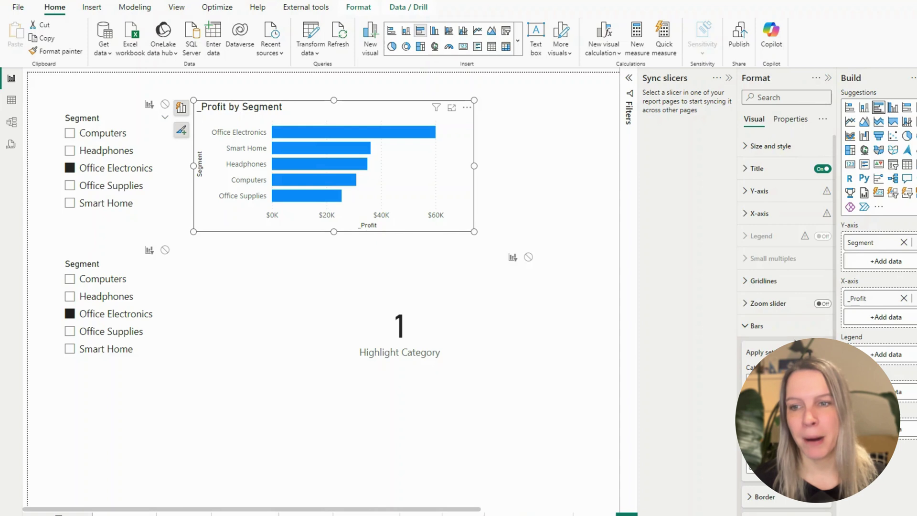
scroll(795, 341, "down", 1)
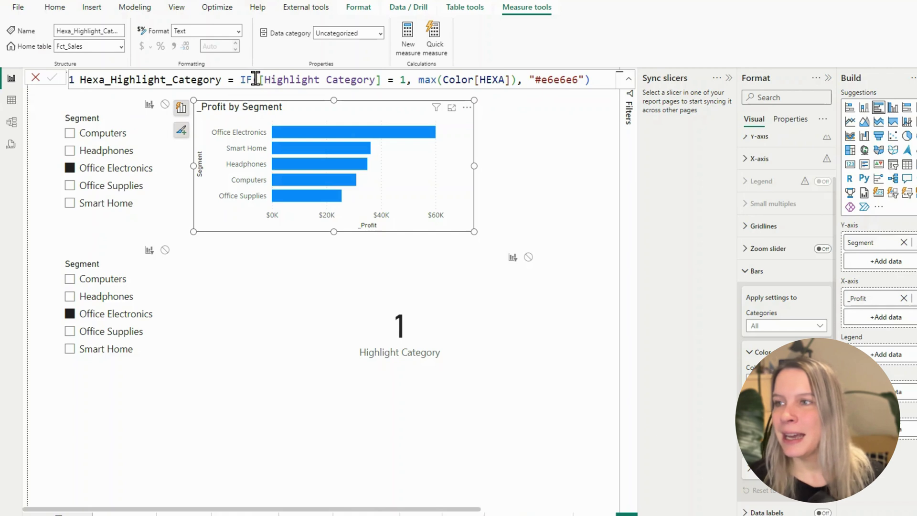
left_click(240, 80)
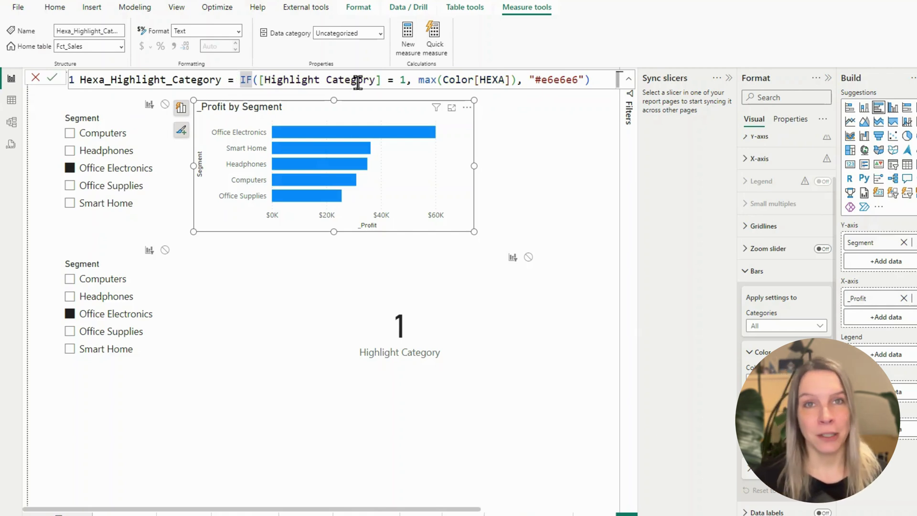
left_click_drag(418, 79, 521, 78)
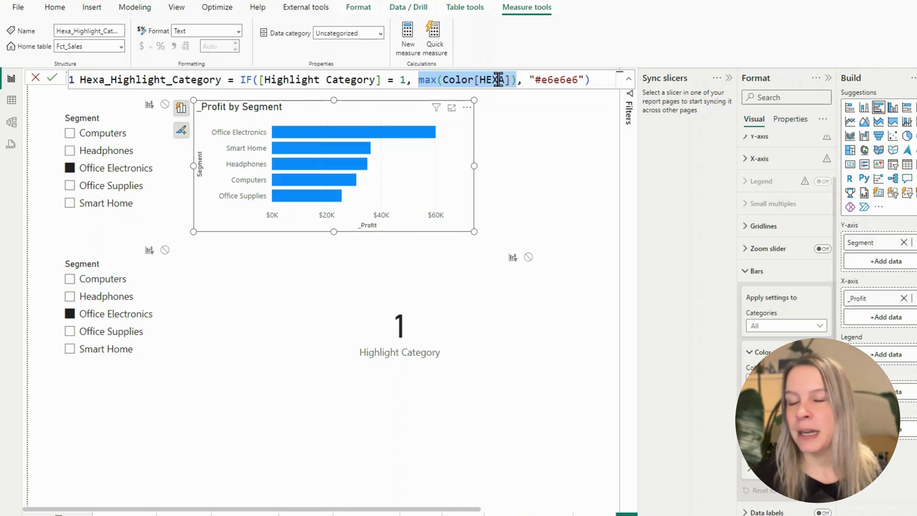
left_click(527, 79)
left_click_drag(528, 79, 585, 79)
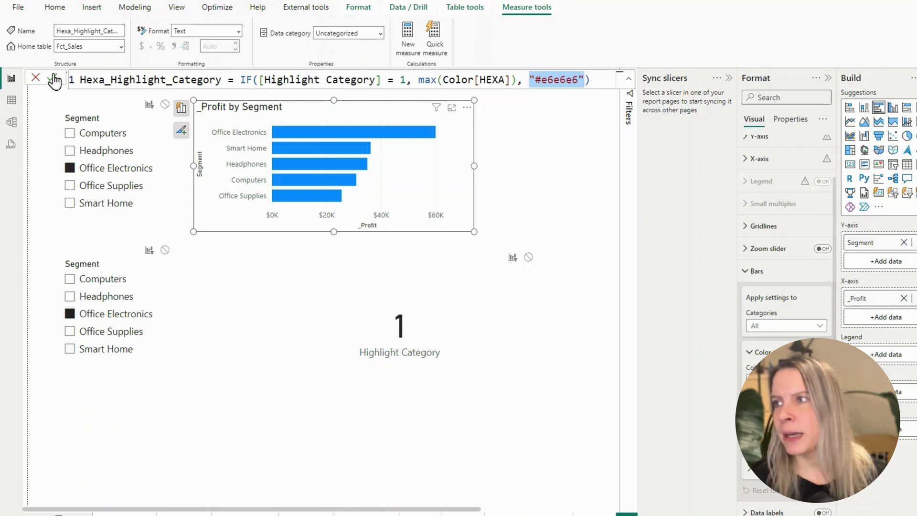
- Examine the HEXA column in the Color table's data and return to the report to relate it to the measure's max(Color[HEXA]) part
left_click(10, 102)
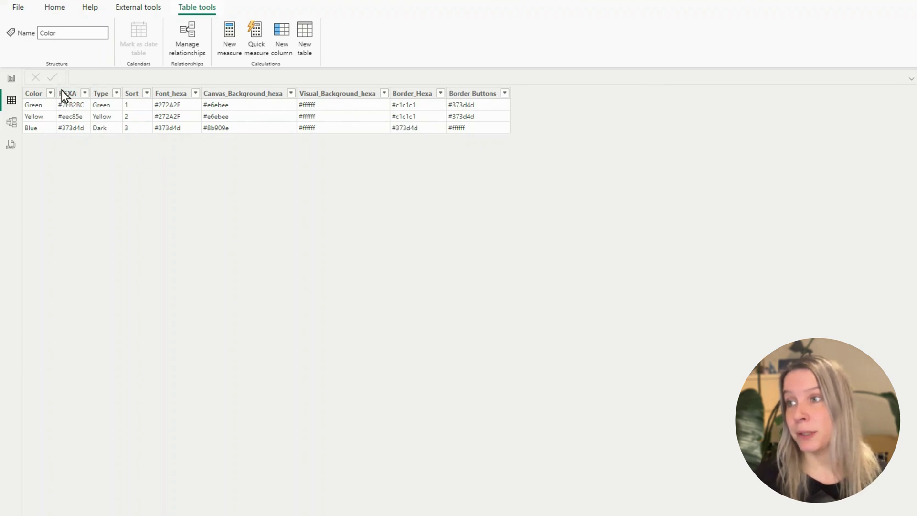
left_click(11, 78)
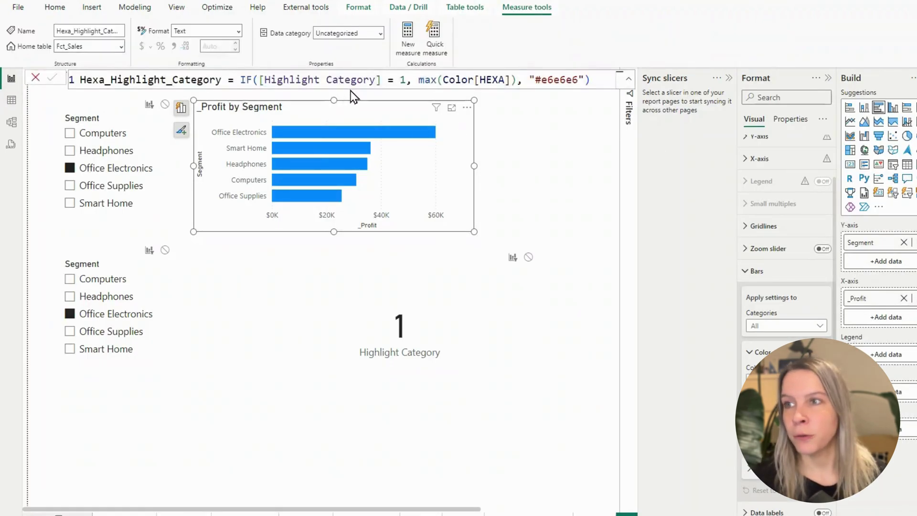
left_click_drag(419, 79, 512, 79)
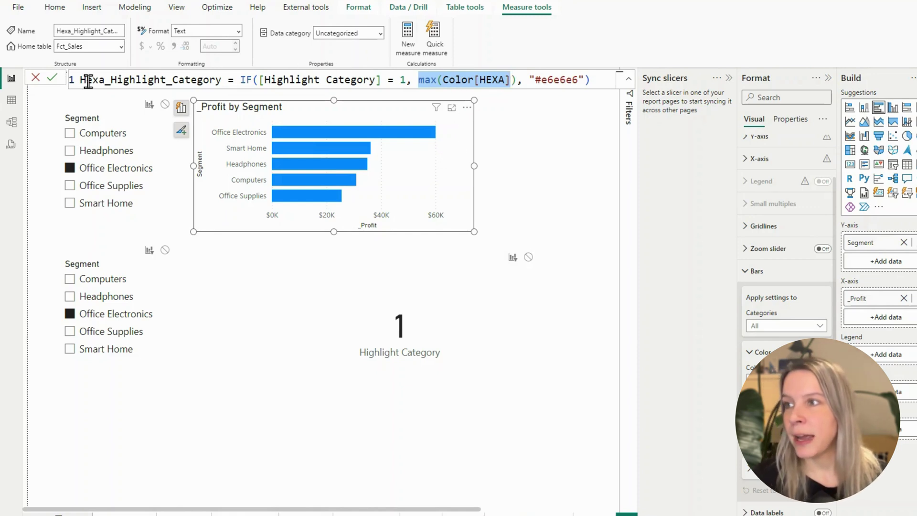
left_click(466, 181)
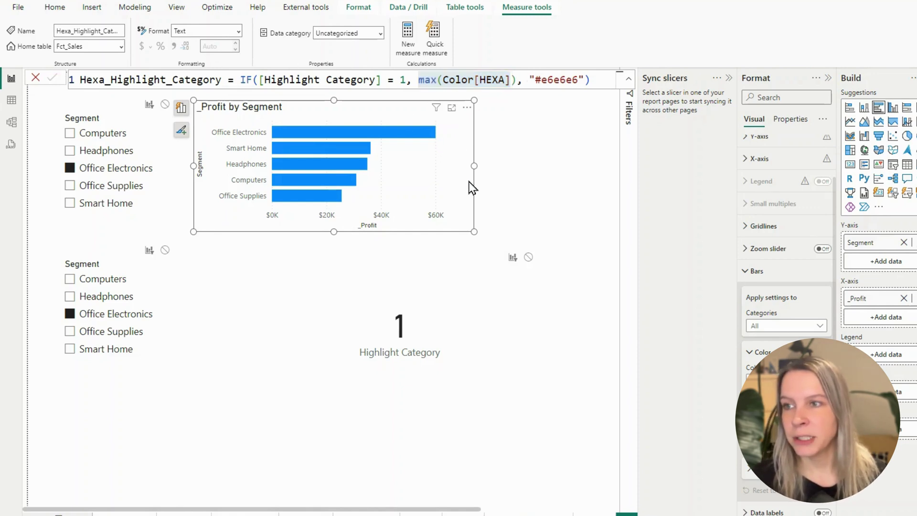
- Colour the chart's bars by field value using Hexa_Highlight_Category, and add Headphones and Office Supplies to the lower slicer's selection
left_click(728, 440)
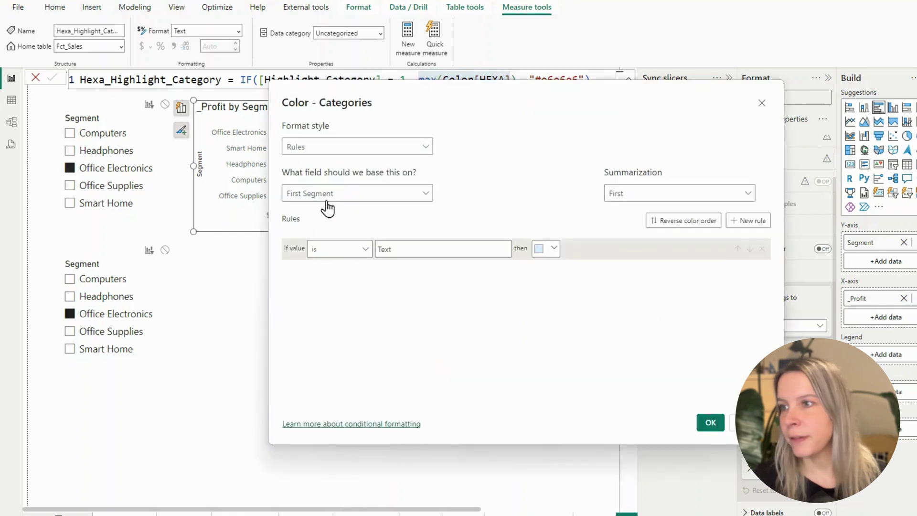
left_click(328, 147)
left_click(306, 199)
left_click(351, 193)
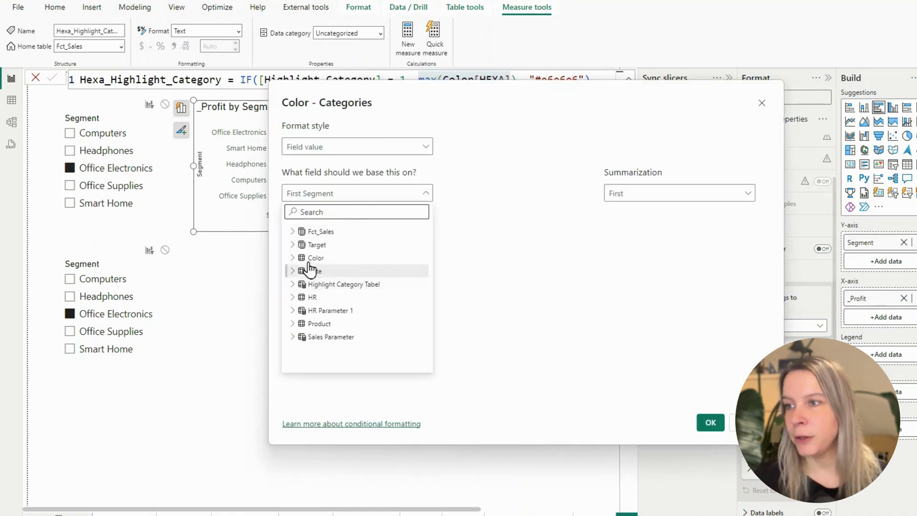
left_click(326, 208)
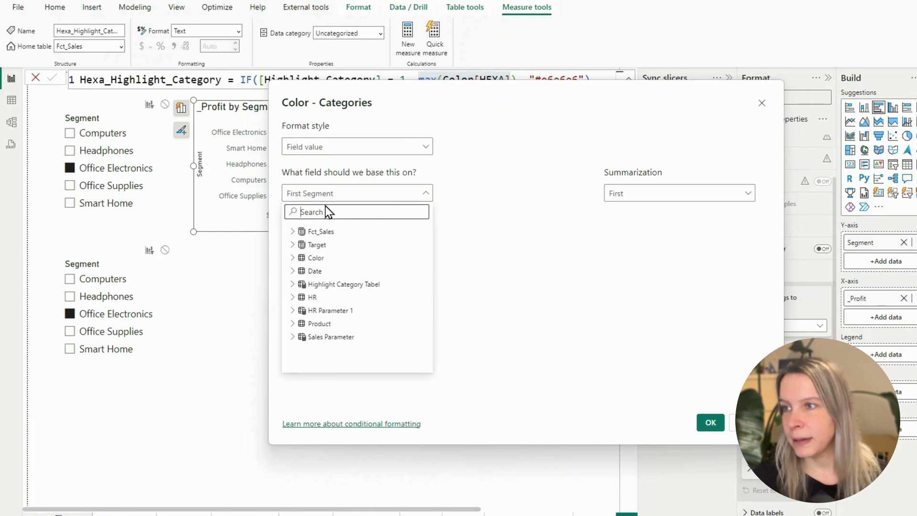
type("hligh")
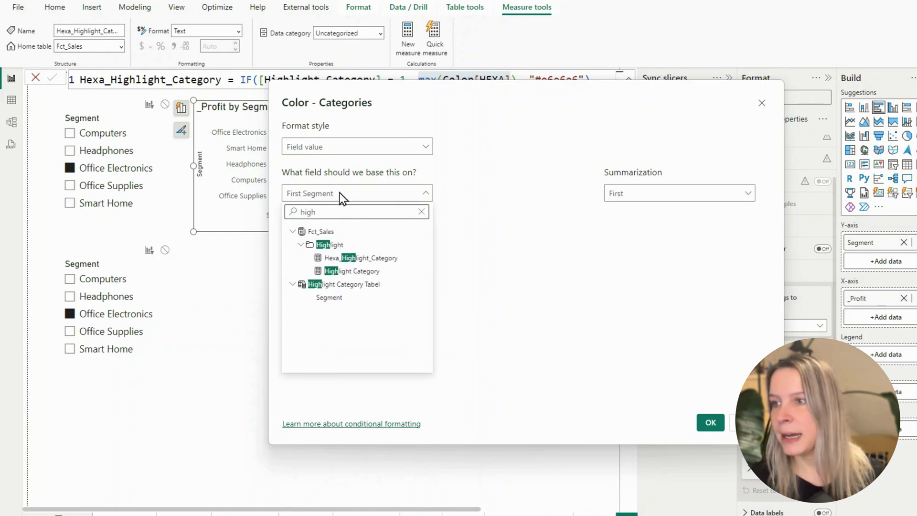
left_click(378, 259)
left_click(711, 422)
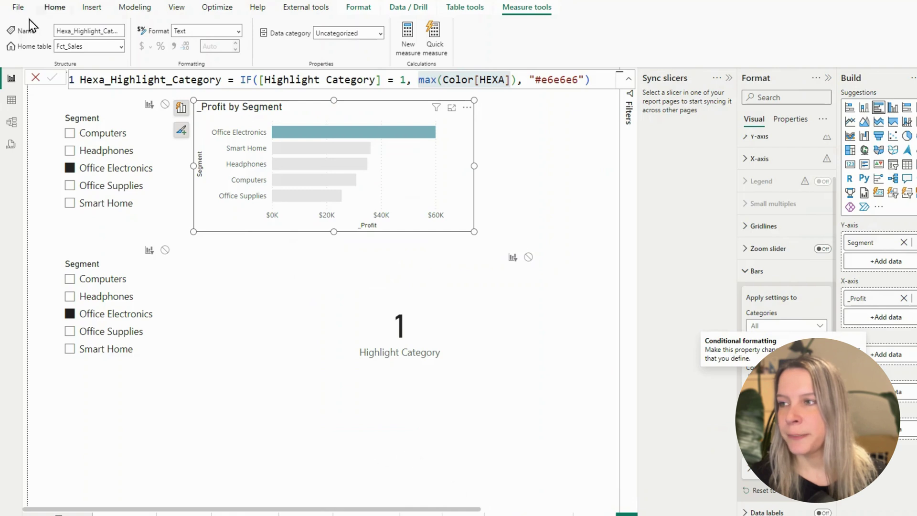
left_click(106, 297)
left_click(113, 340)
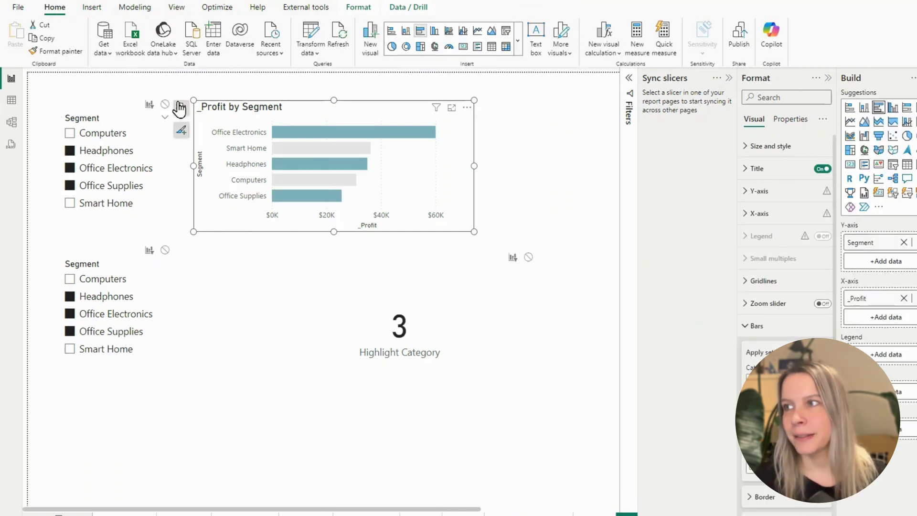
- Move the three-circle Color slicer from the page's upper right corner to just above the bar chart
scroll(492, 396, "down", 2)
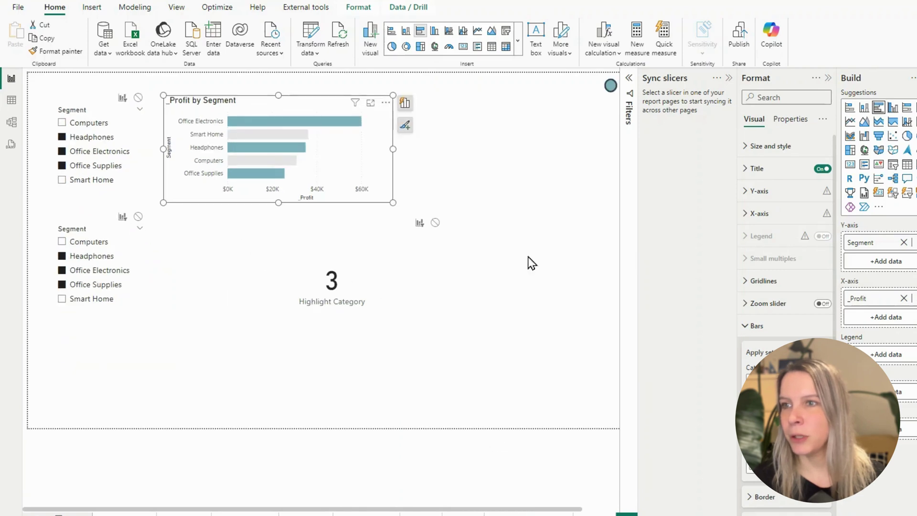
scroll(548, 135, "down", 1)
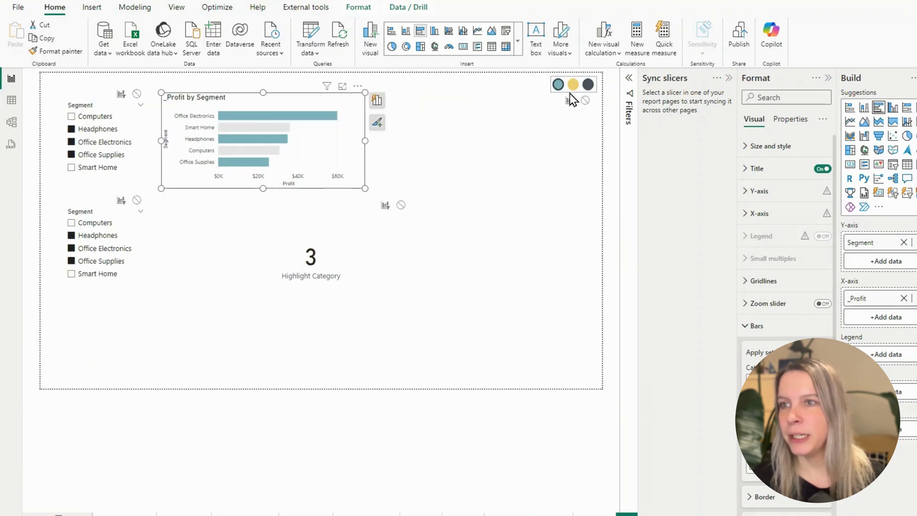
left_click_drag(573, 84, 333, 83)
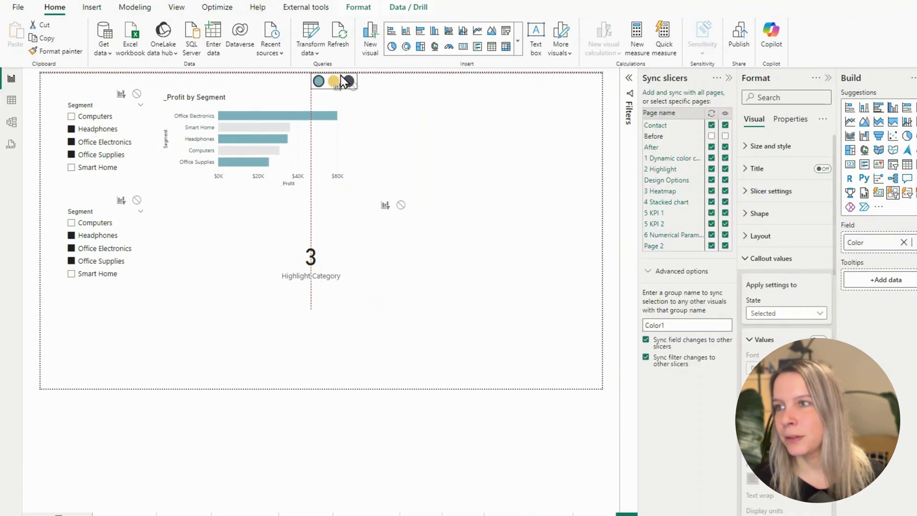
scroll(363, 164, "up", 3)
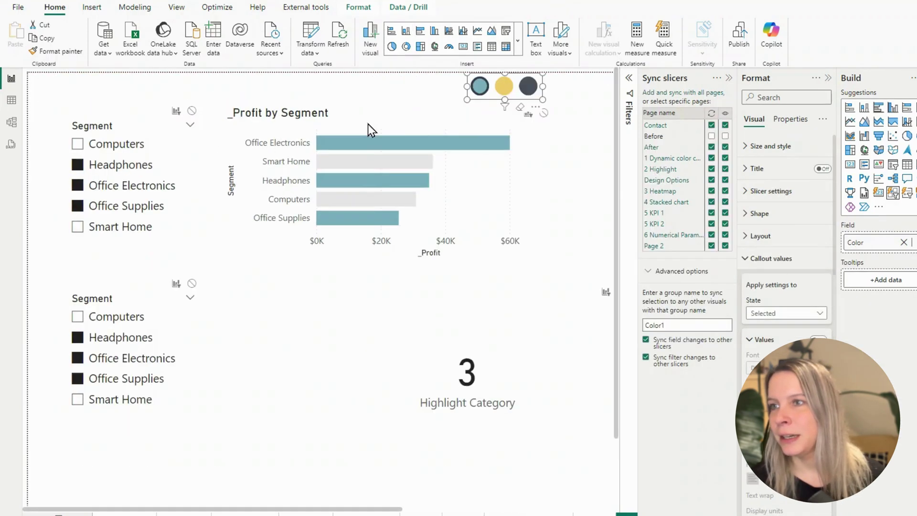
- Test the bar highlight colours by switching the Color slicer between yellow, dark and green, finishing on yellow
left_click(504, 85)
left_click(529, 87)
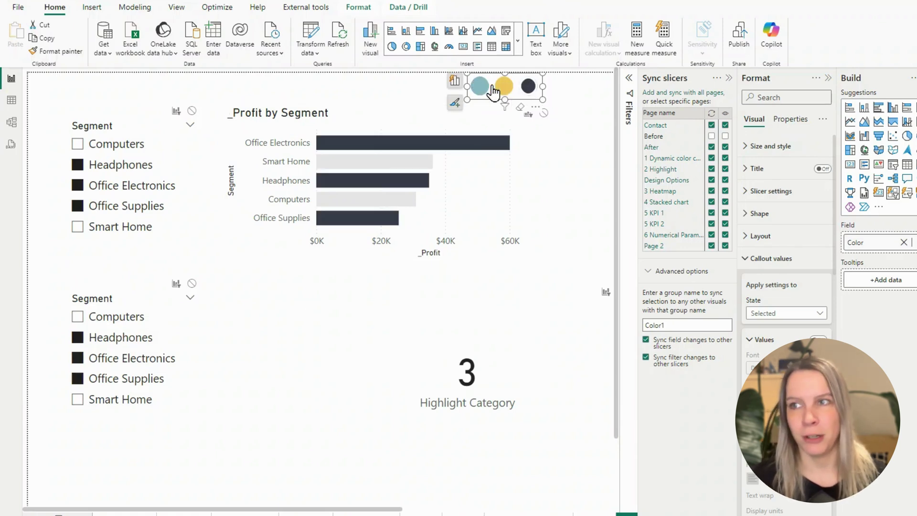
left_click(479, 88)
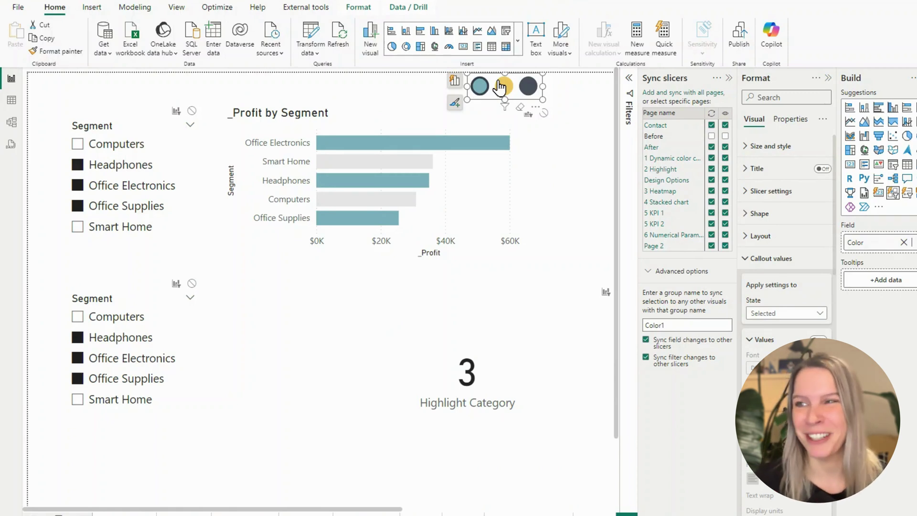
left_click(503, 87)
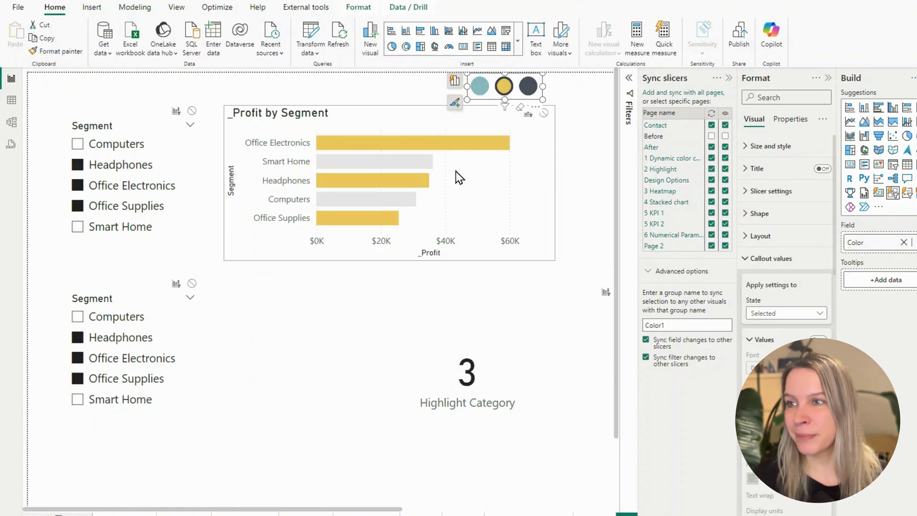
- Delete the Highlight Category card from the page
left_click(403, 310)
key("Delete")
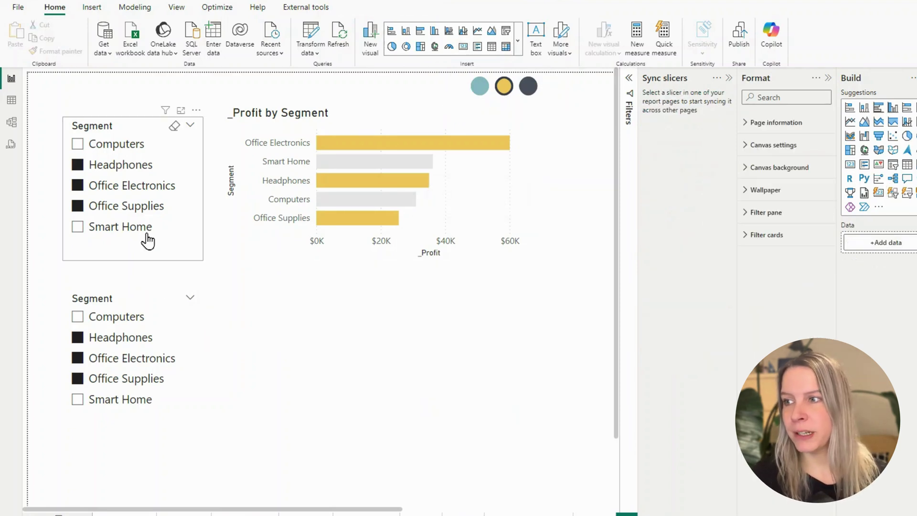
- Select the upper Segment slicer and show the page's list of visuals in layer order
left_click(177, 254)
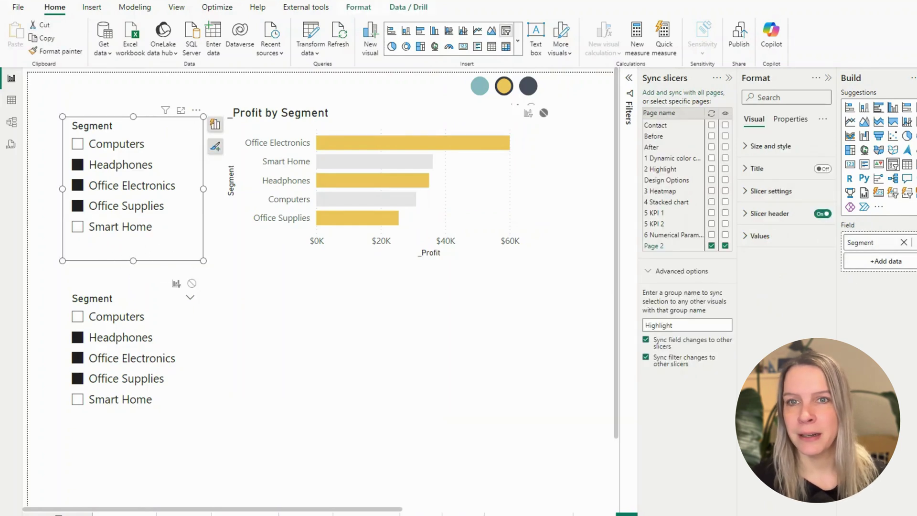
key("F10")
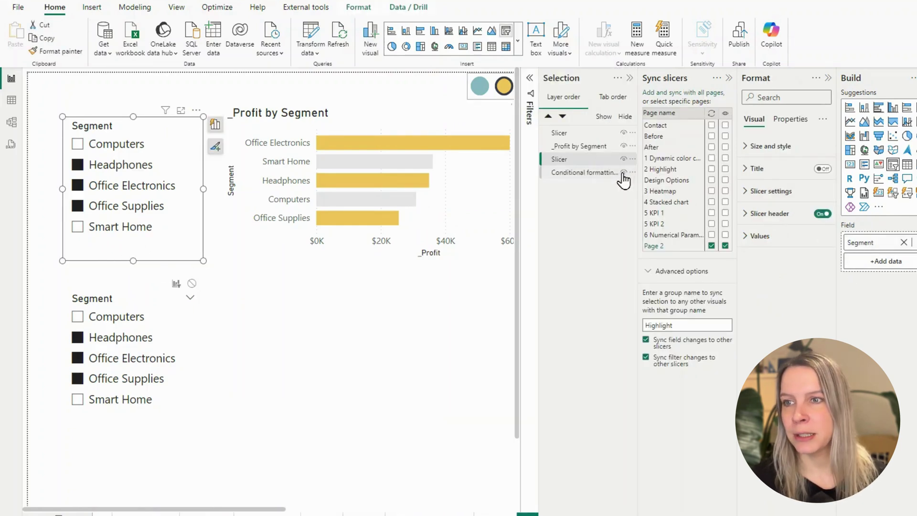